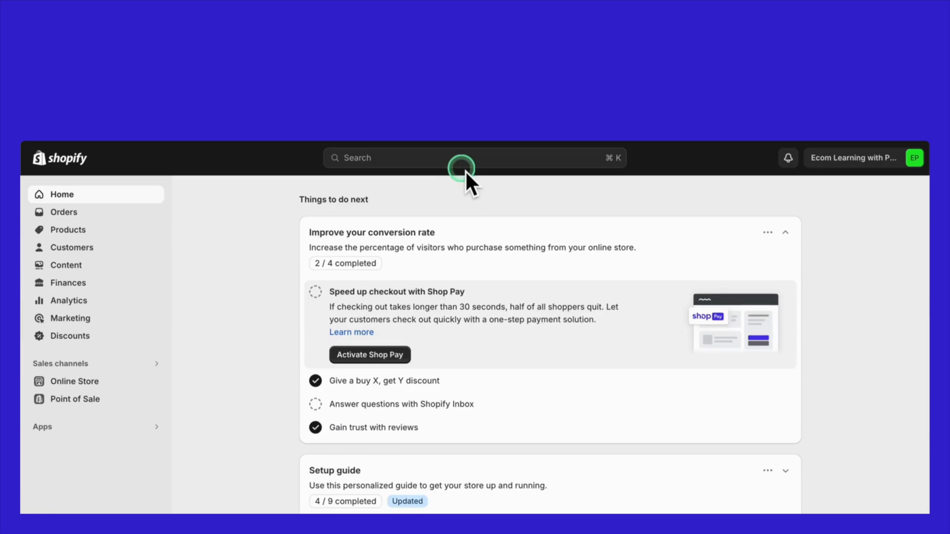
Search the store admin for "email" and open the Email app
left_click(462, 158)
type("email")
left_click(448, 86)
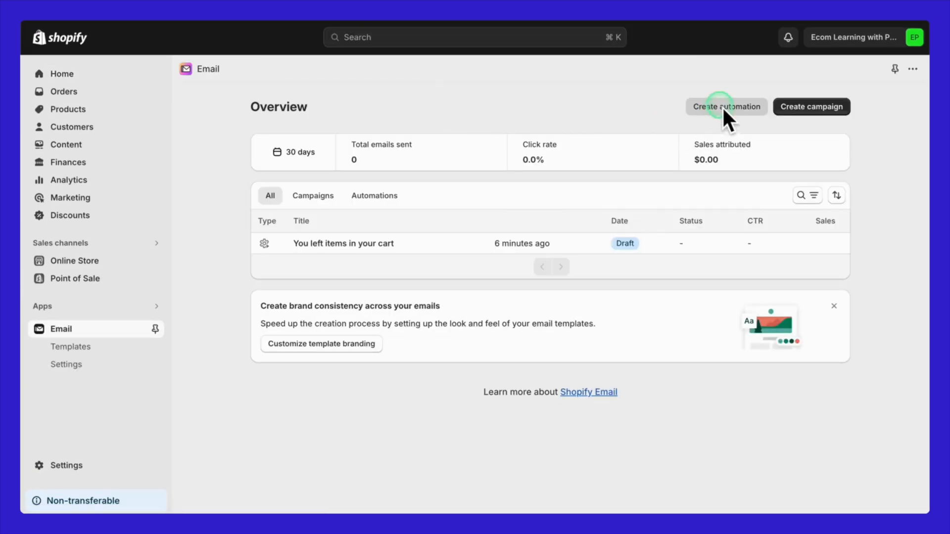
Create an automation from the Abandoned cart template and open its workflow for editing
left_click(723, 107)
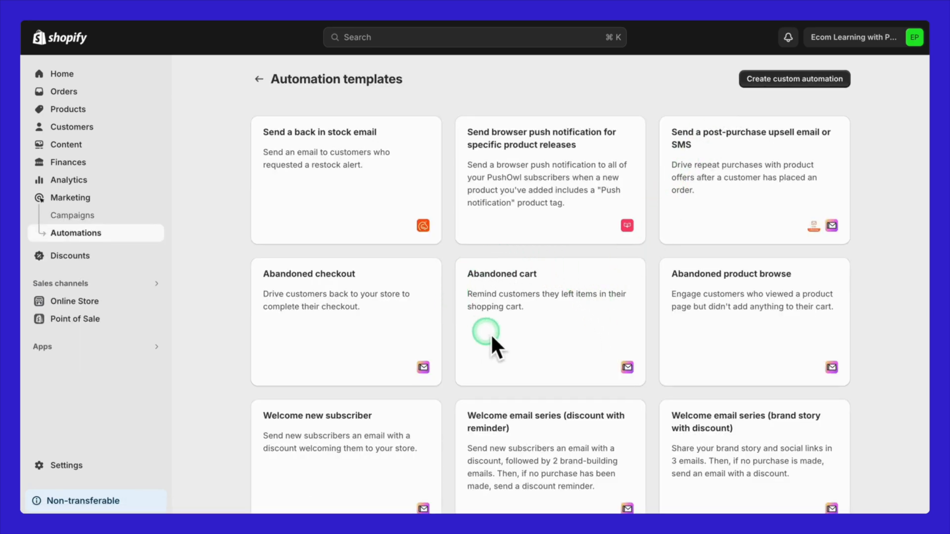
left_click(563, 298)
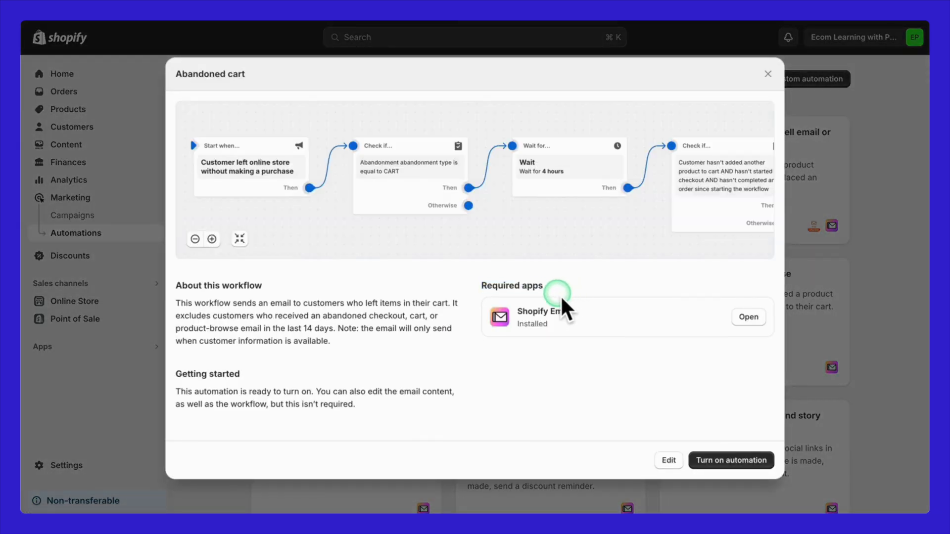
triple_click(363, 317)
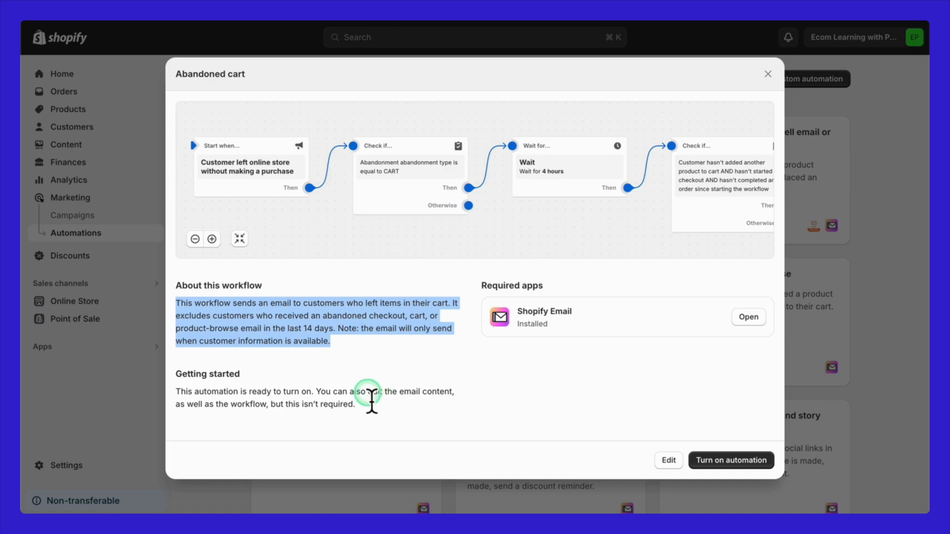
left_click(387, 409)
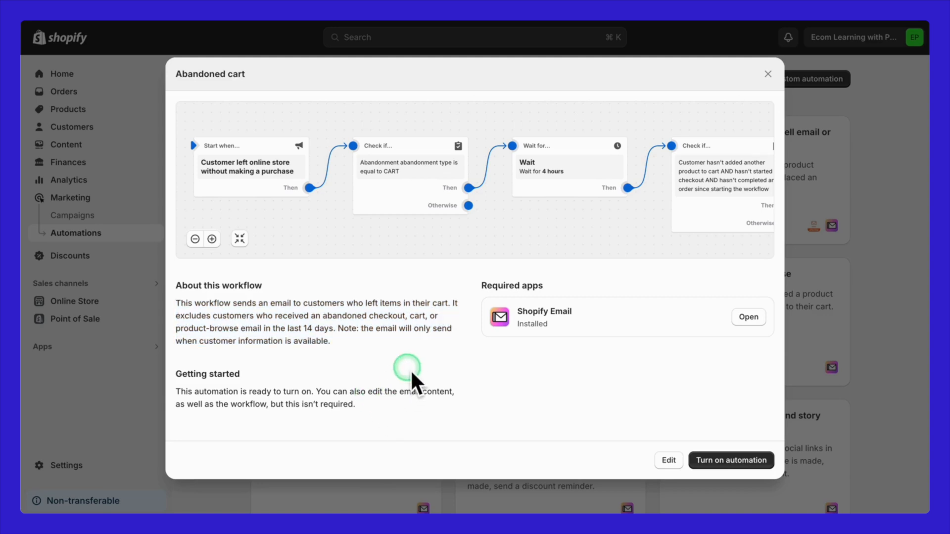
left_click(669, 461)
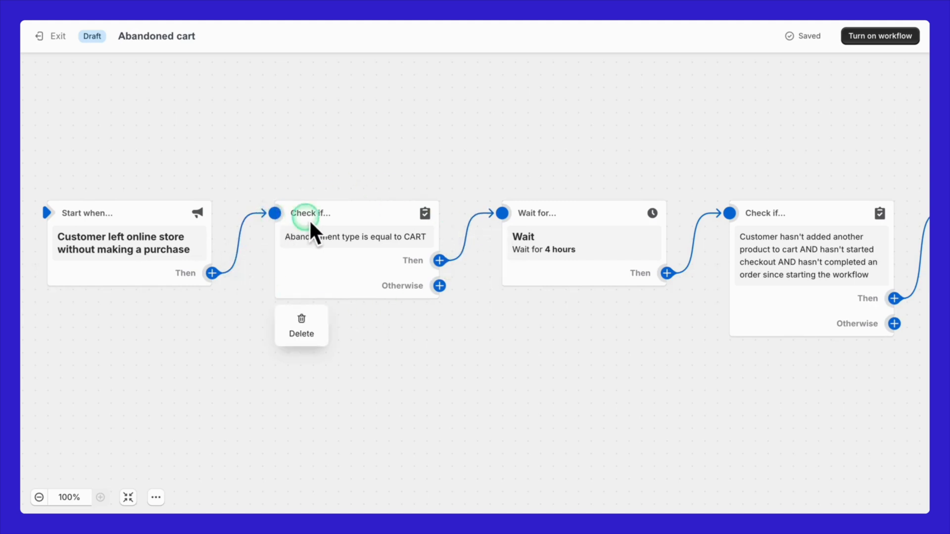
Set the workflow's Wait step to 45 minutes
left_click(589, 250)
left_click(607, 190)
key("BackSpace")
left_click(768, 185)
left_click(773, 171)
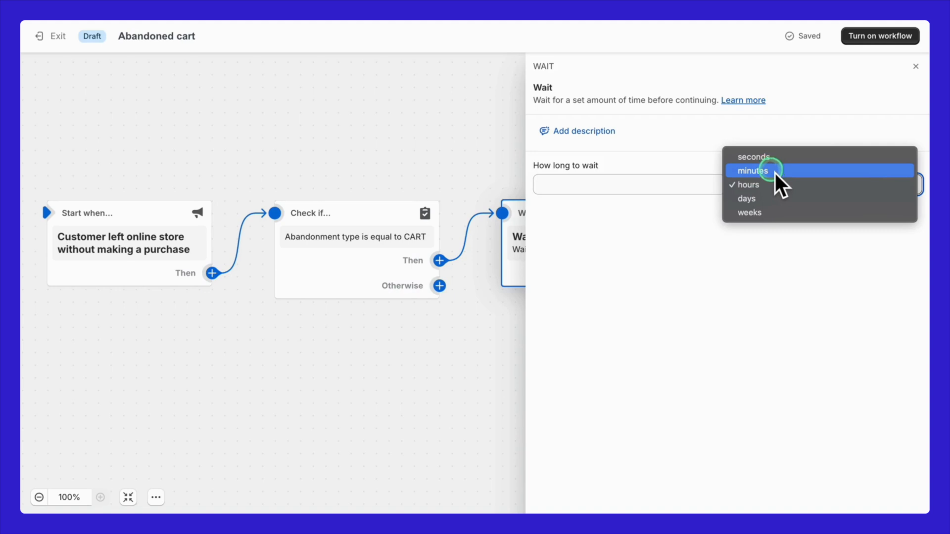
left_click(679, 187)
type("45")
left_click(685, 228)
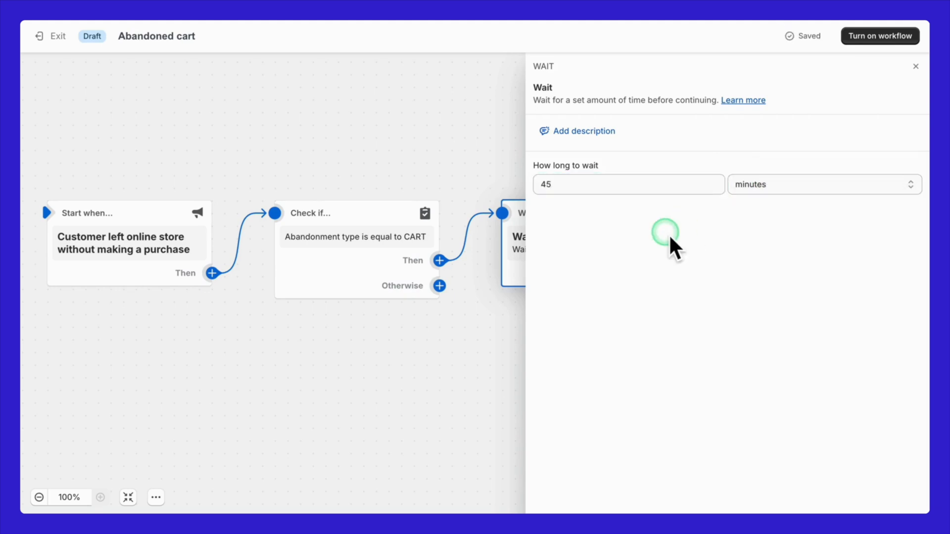
left_click(453, 151)
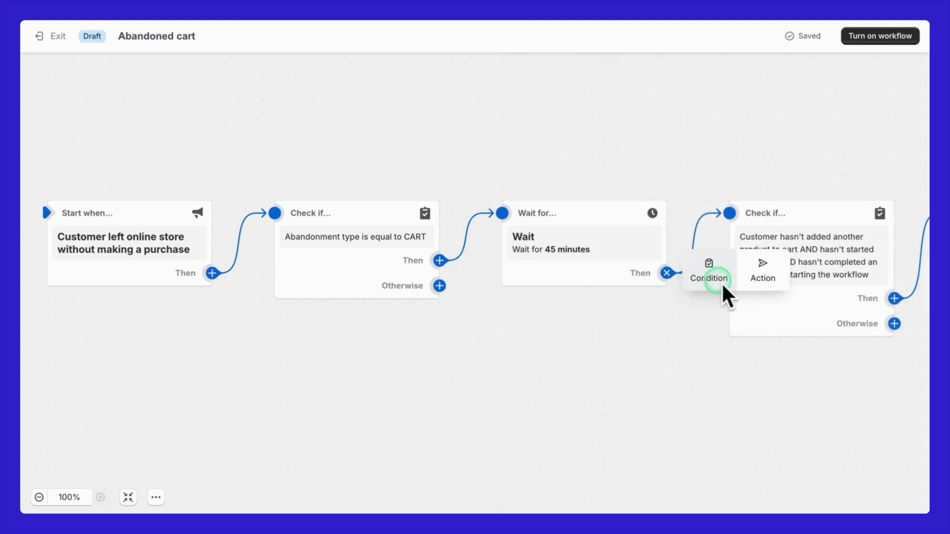
Open the email template of the workflow's Send Marketing Email action for editing
scroll(747, 310, "right", 10)
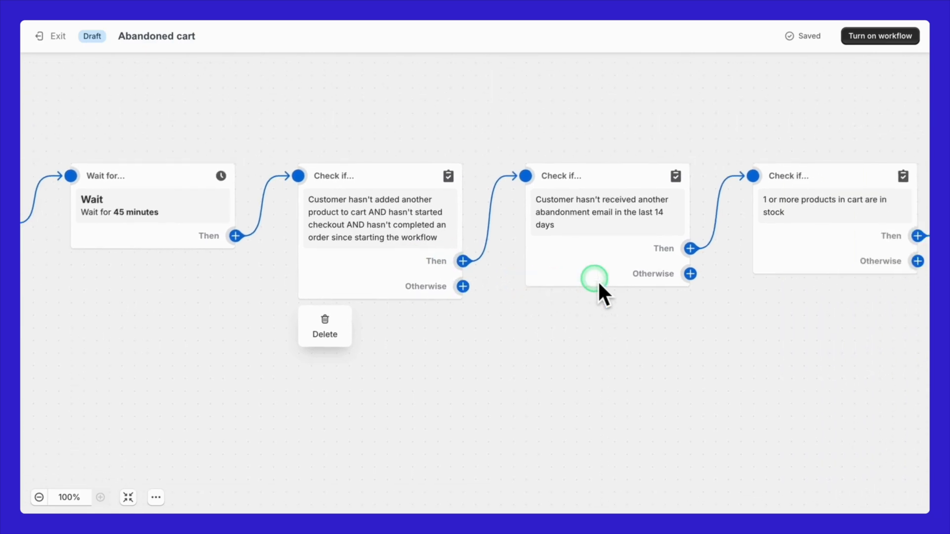
scroll(634, 274, "right", 7)
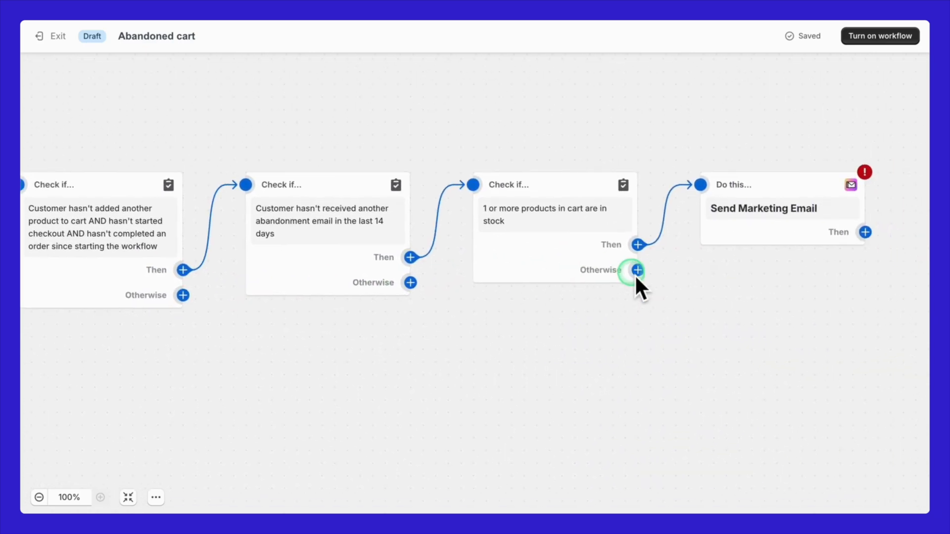
left_click(606, 225)
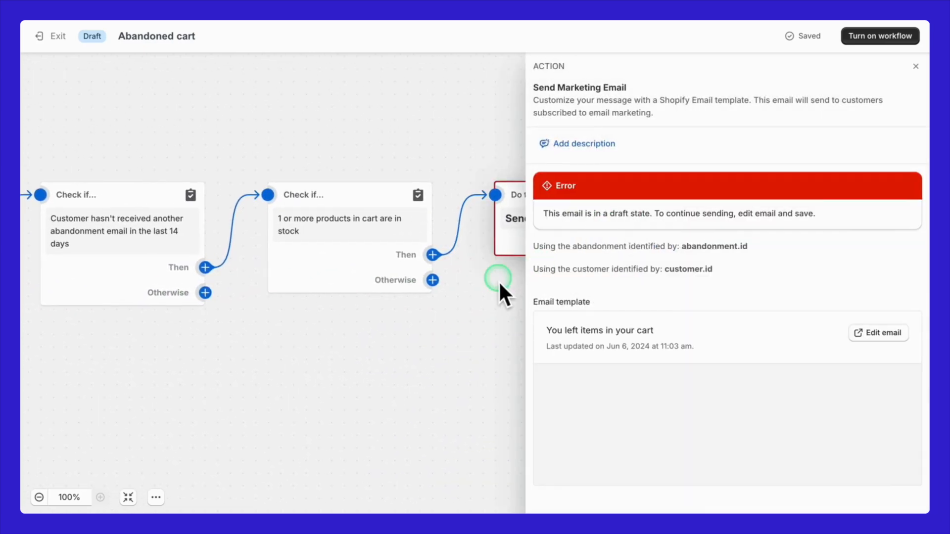
scroll(688, 326, "down", 5)
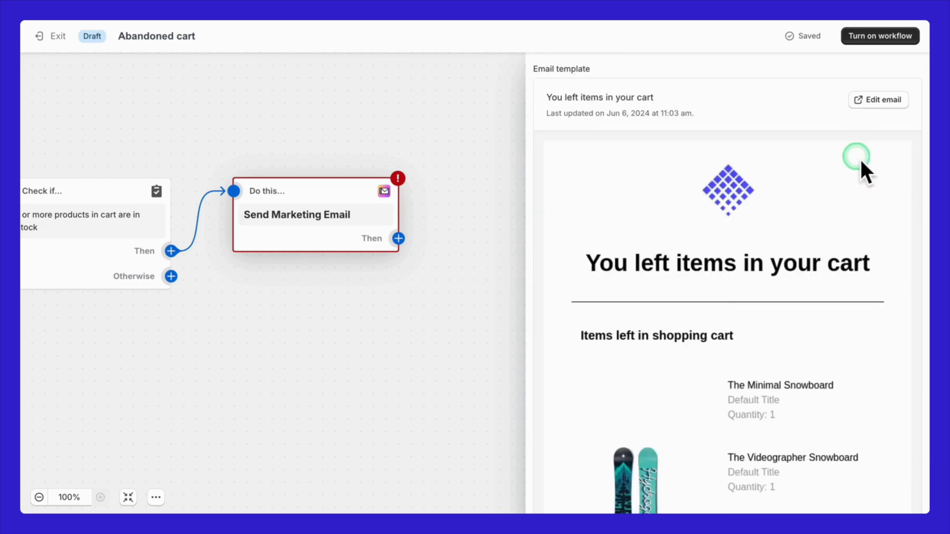
left_click(881, 101)
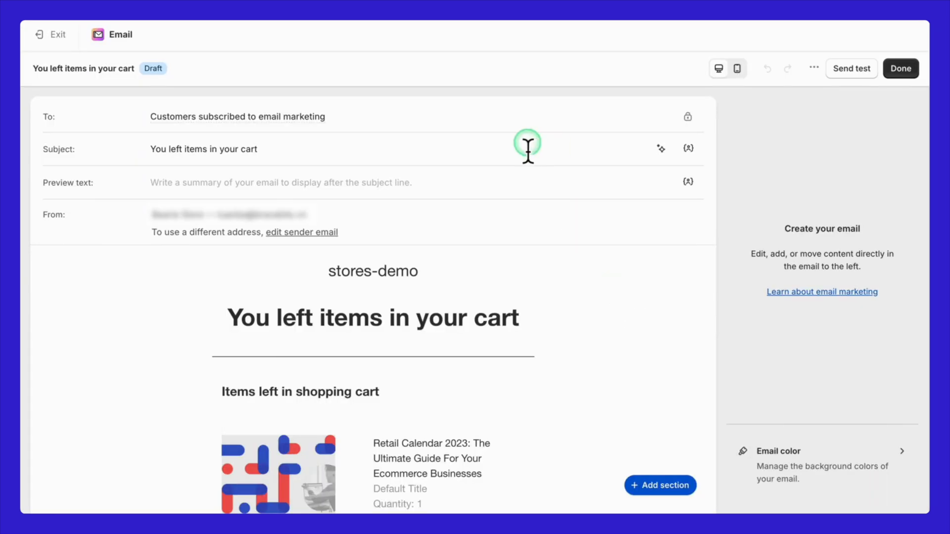
Generate subject line suggestions in the Expert tone and use "Discover innovative ecommerce selling strategies" as the subject
left_click(399, 149)
left_click(689, 149)
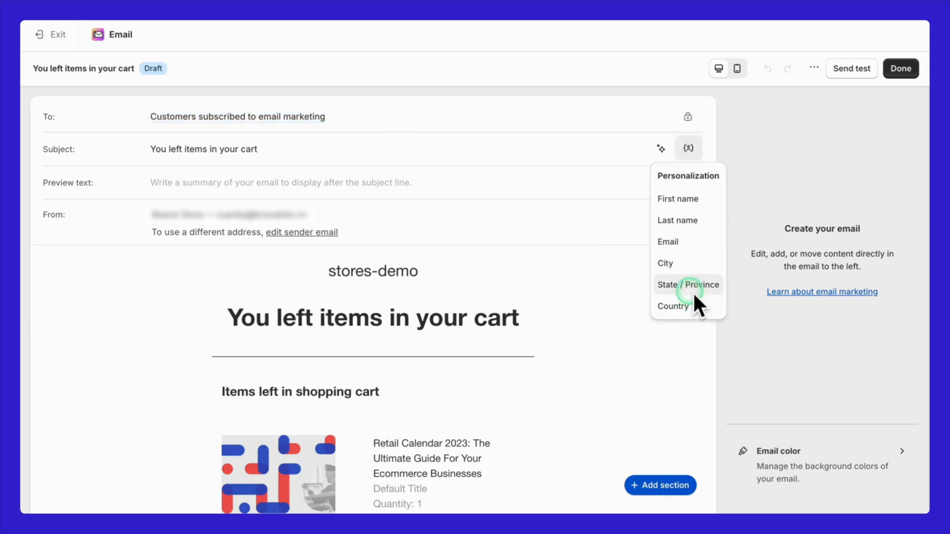
left_click(661, 148)
left_click(610, 261)
left_click(603, 183)
left_click(762, 263)
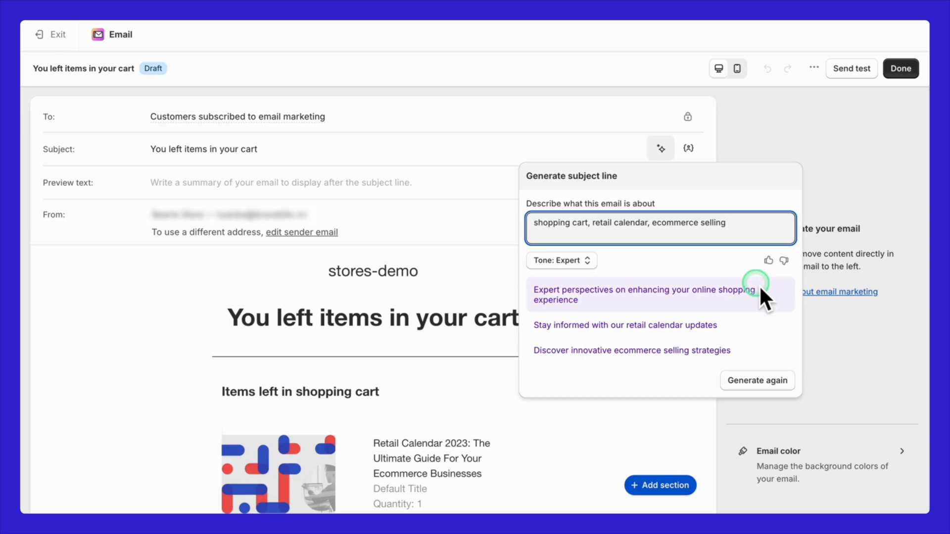
left_click(751, 350)
Add a Discount section to the email featuring the free shipping discount on one-time purchase products
left_click(742, 452)
left_click(675, 483)
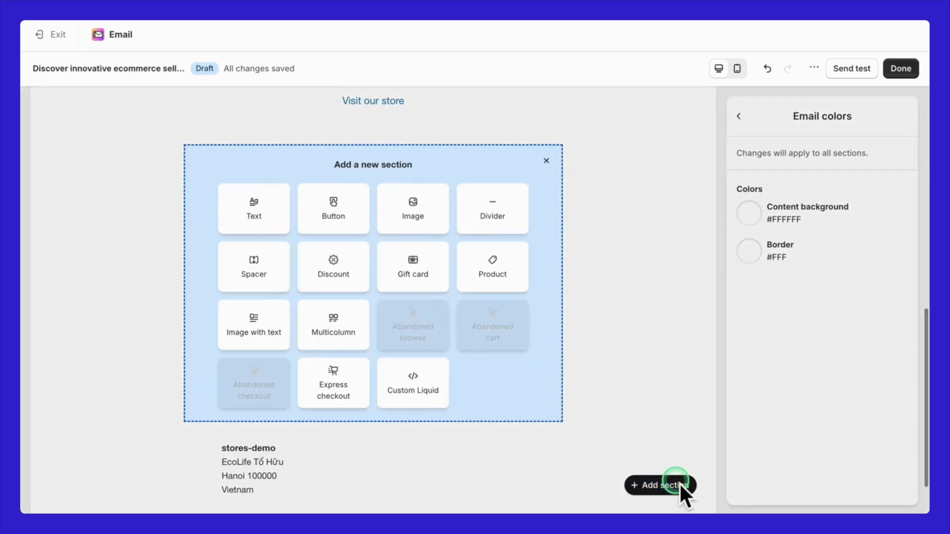
left_click(354, 278)
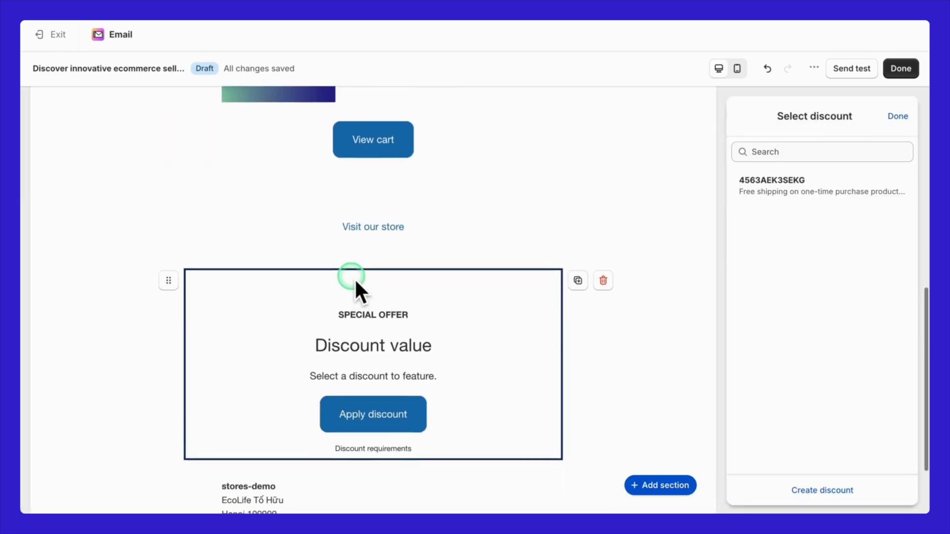
left_click(786, 193)
Send a test of the abandoned cart email to the recipient's email address
scroll(537, 303, "up", 7)
left_click(857, 78)
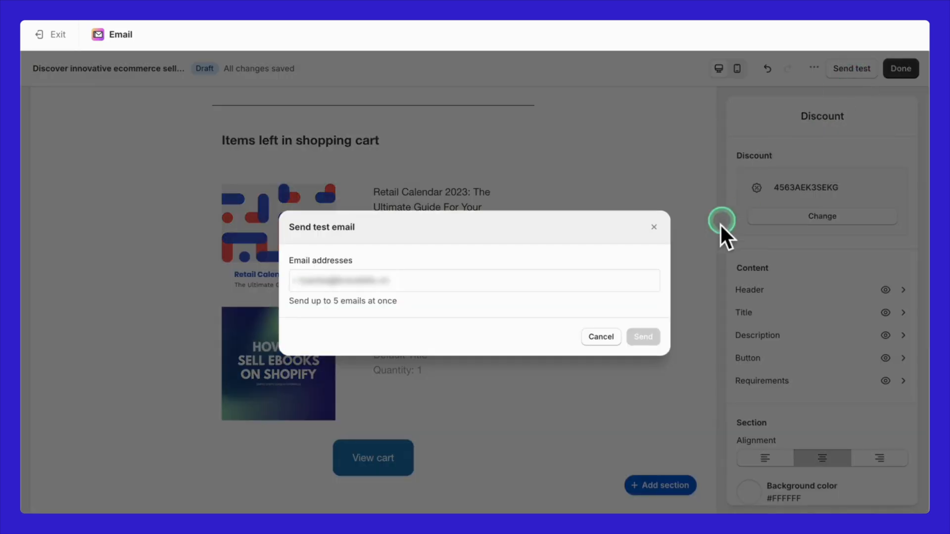
left_click(596, 279)
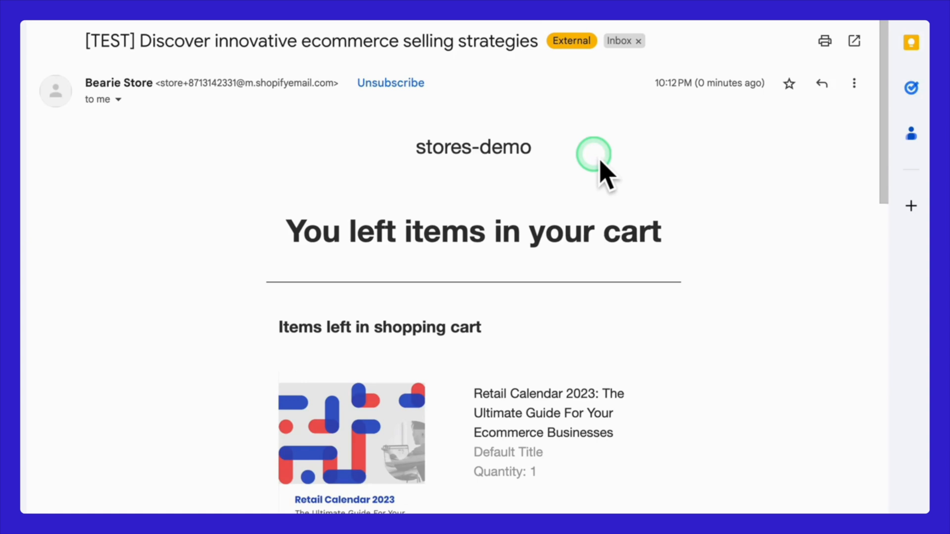
Review the received test email's cart items, cart link and special offer section
scroll(601, 162, "down", 6)
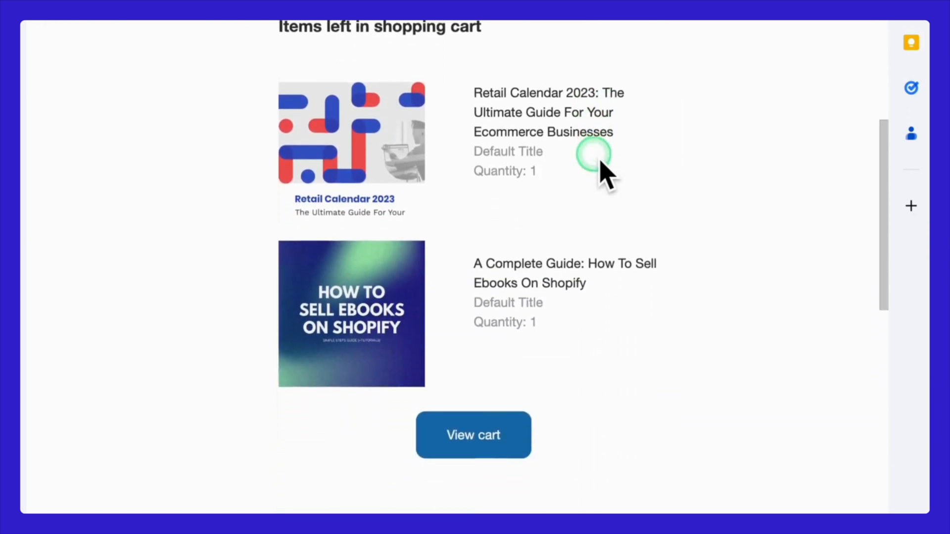
scroll(601, 163, "down", 8)
scroll(599, 170, "up", 2)
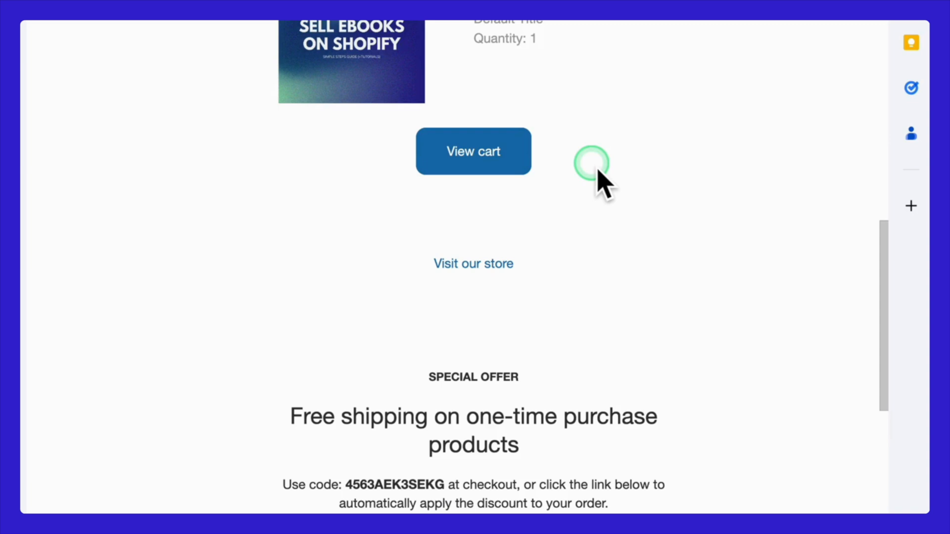
scroll(598, 166, "up", 15)
scroll(608, 173, "down", 1)
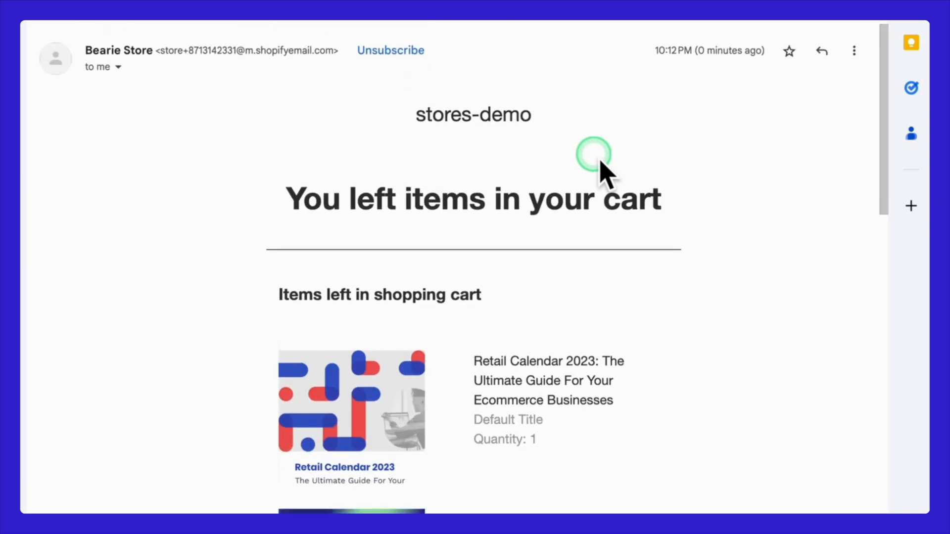
scroll(608, 173, "up", 1)
scroll(599, 166, "up", 1)
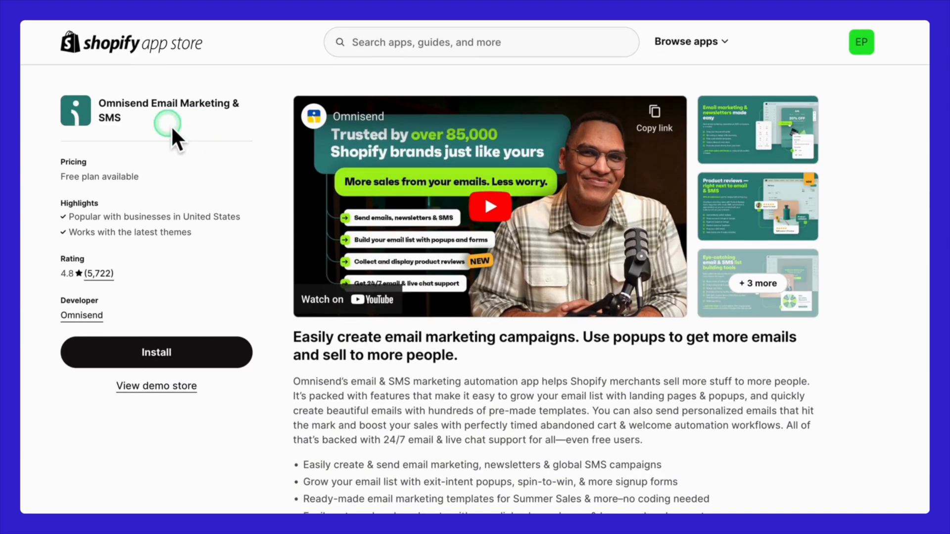
Examine the description and feature screenshots on the Omnisend Email Marketing & SMS listing in the Shopify App Store
scroll(329, 346, "down", 6)
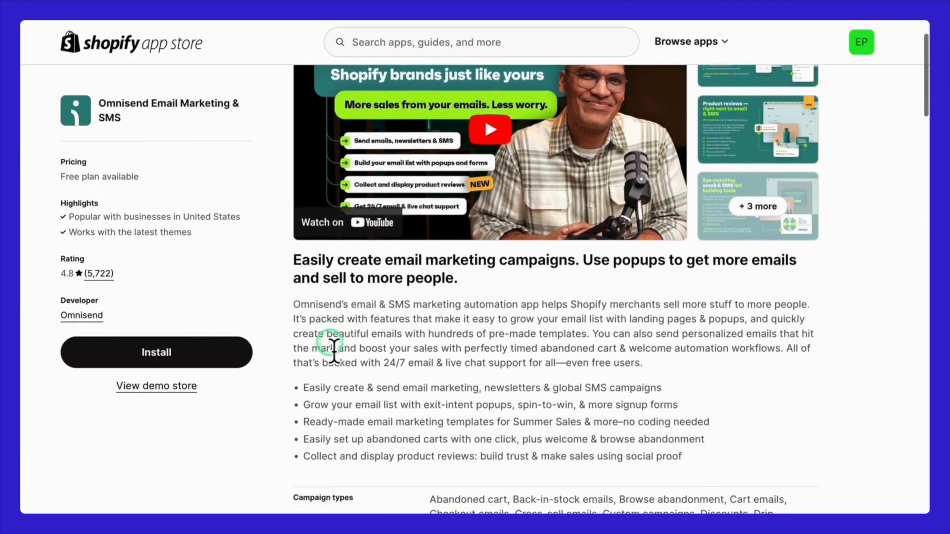
scroll(334, 345, "down", 4)
scroll(334, 345, "up", 10)
left_click(759, 149)
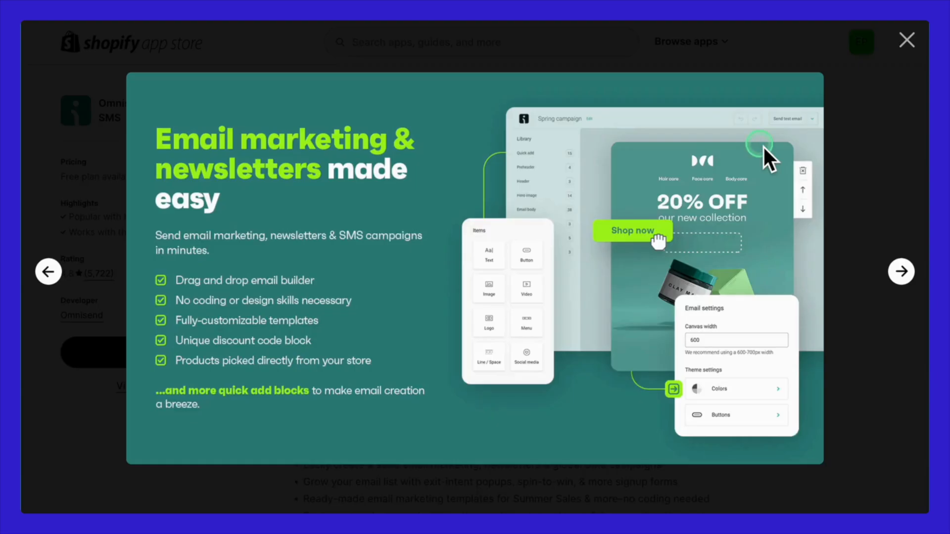
left_click(908, 275)
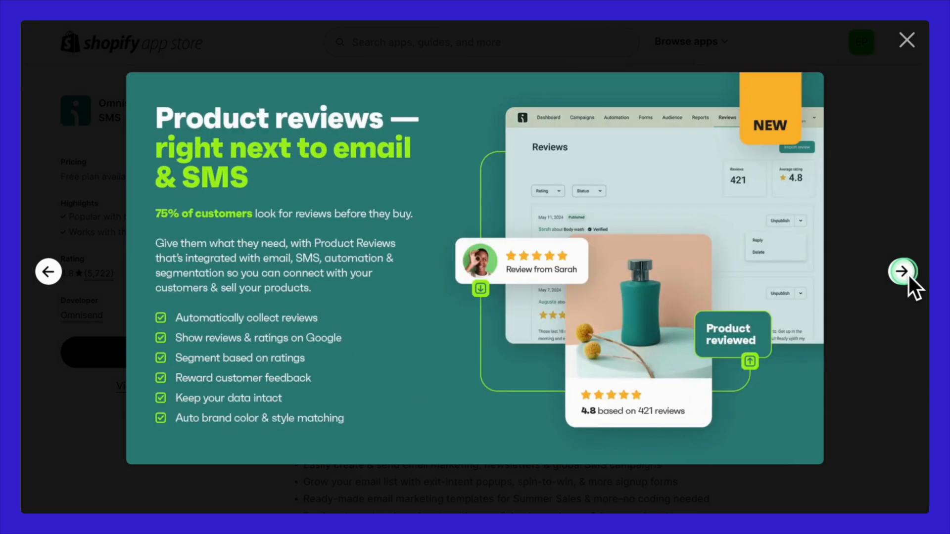
left_click(908, 275)
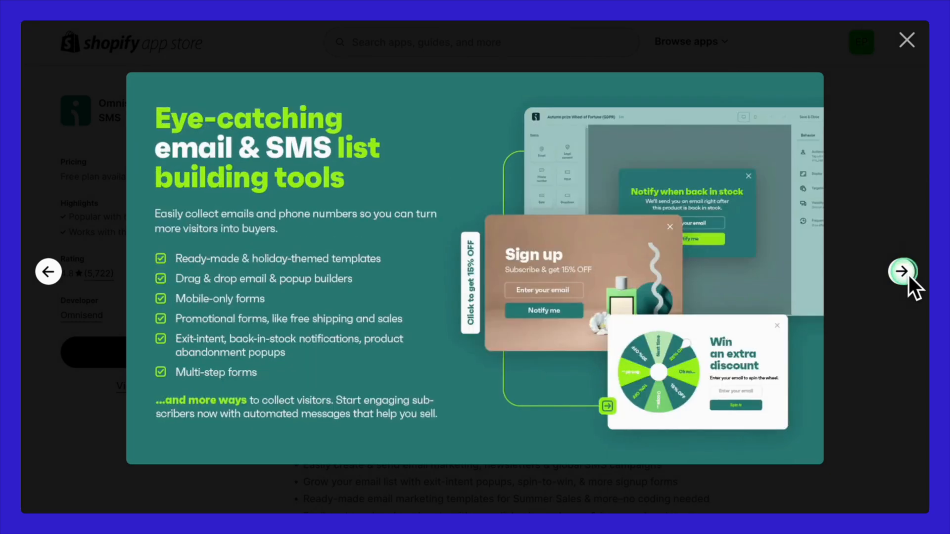
left_click(908, 40)
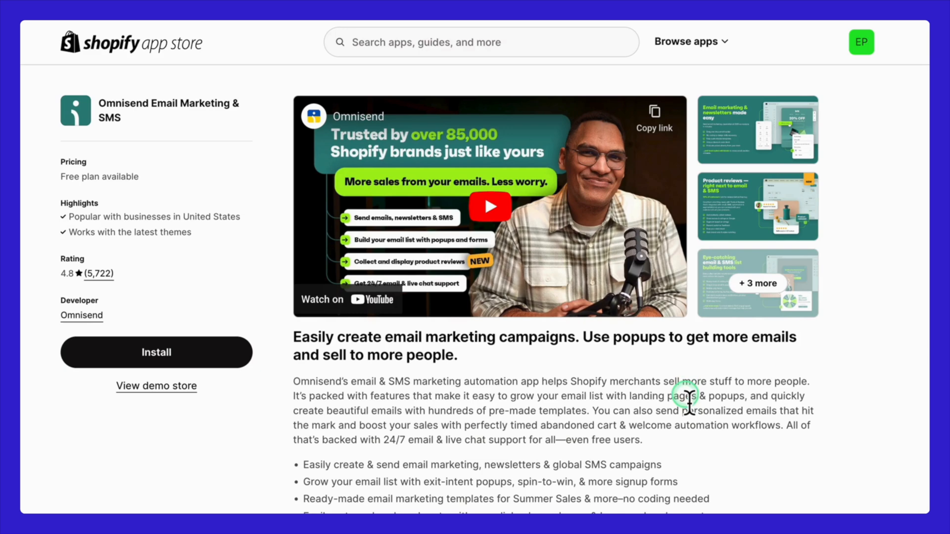
Install the Omnisend Email Marketing & SMS app on the store
scroll(690, 401, "down", 5)
left_click(230, 352)
left_click(721, 311)
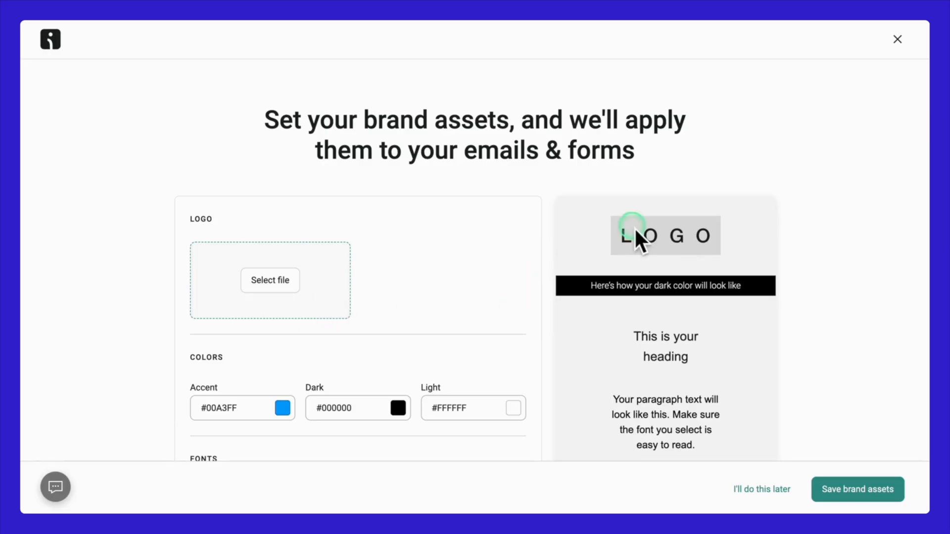
Set the brand's accent color to the green #00B449
scroll(475, 321, "down", 3)
left_click(284, 257)
left_click(378, 317)
left_click(285, 258)
left_click_drag(394, 391, 430, 332)
left_click(413, 438)
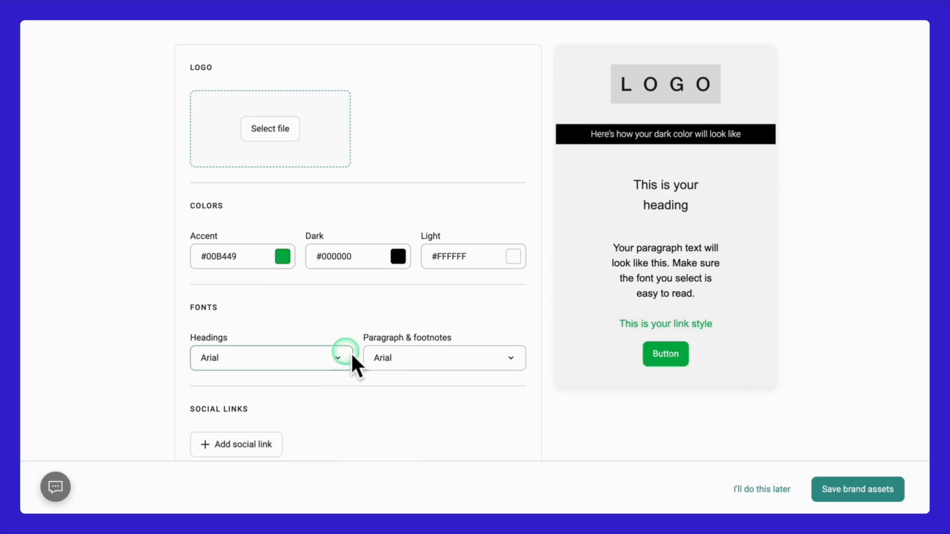
Set the headings font of the brand assets to Lucida
left_click(292, 358)
scroll(291, 325, "down", 2)
scroll(280, 179, "up", 3)
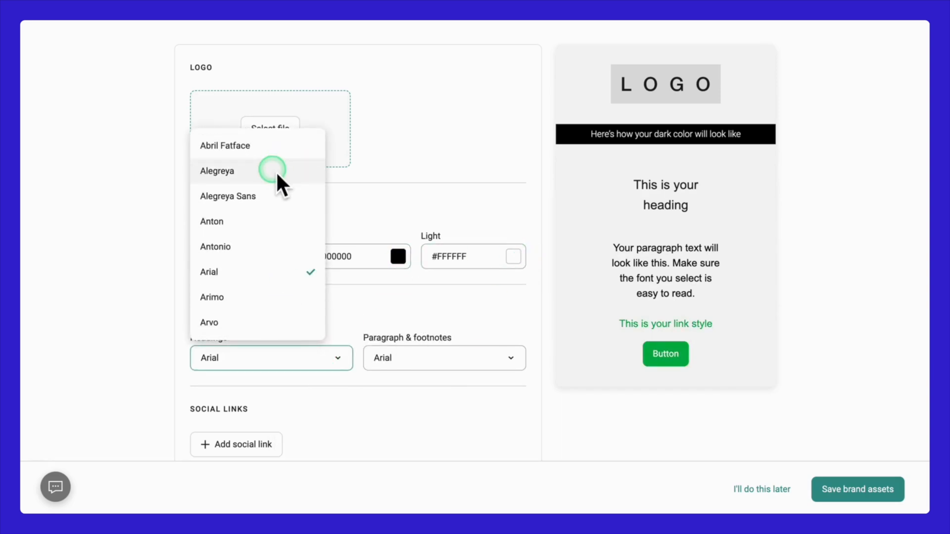
left_click(276, 173)
left_click(267, 358)
scroll(258, 262, "down", 8)
left_click(259, 236)
Set the paragraph and footnotes font to DM Sans
left_click(383, 360)
scroll(415, 261, "down", 1)
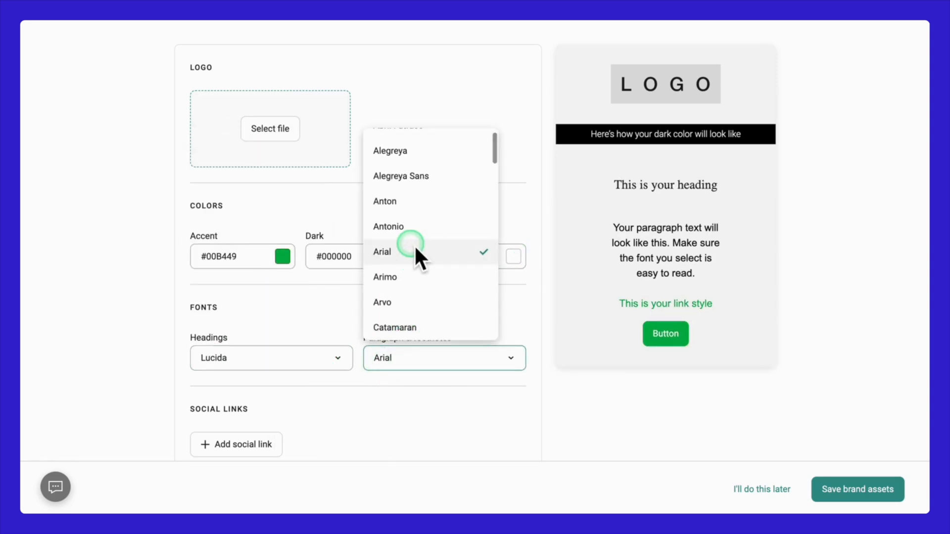
scroll(414, 275, "down", 3)
left_click(414, 226)
Add a social link to the brand assets
scroll(369, 349, "down", 1)
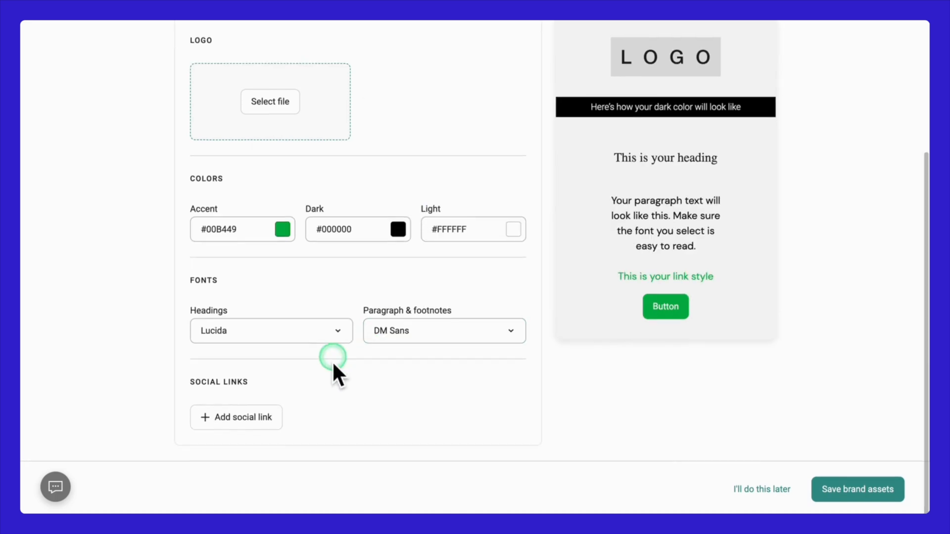
left_click(266, 417)
left_click(262, 377)
scroll(295, 229, "down", 1)
scroll(294, 160, "up", 1)
scroll(283, 257, "down", 3)
scroll(283, 258, "down", 3)
scroll(283, 257, "up", 5)
left_click(272, 230)
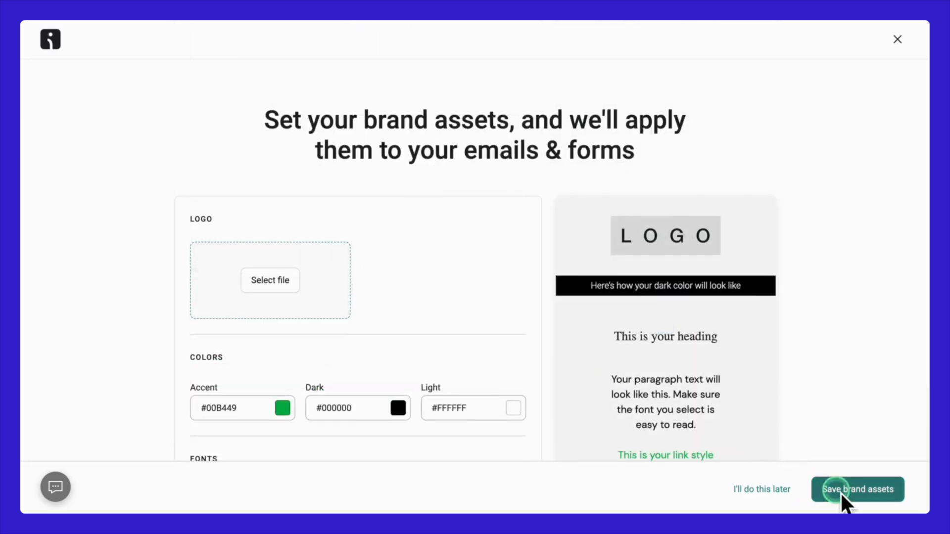
Save the brand assets and open the full list of pre-built automation workflows
left_click(842, 492)
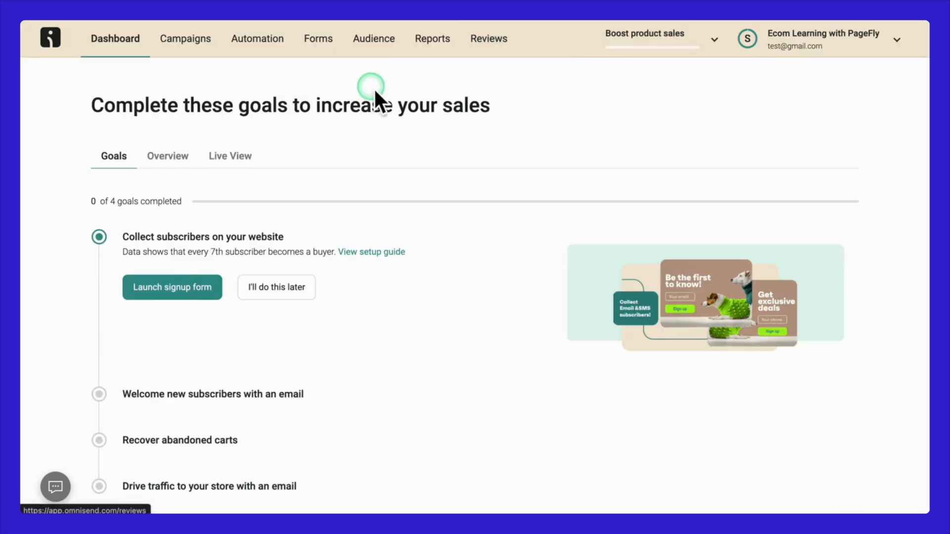
left_click(258, 40)
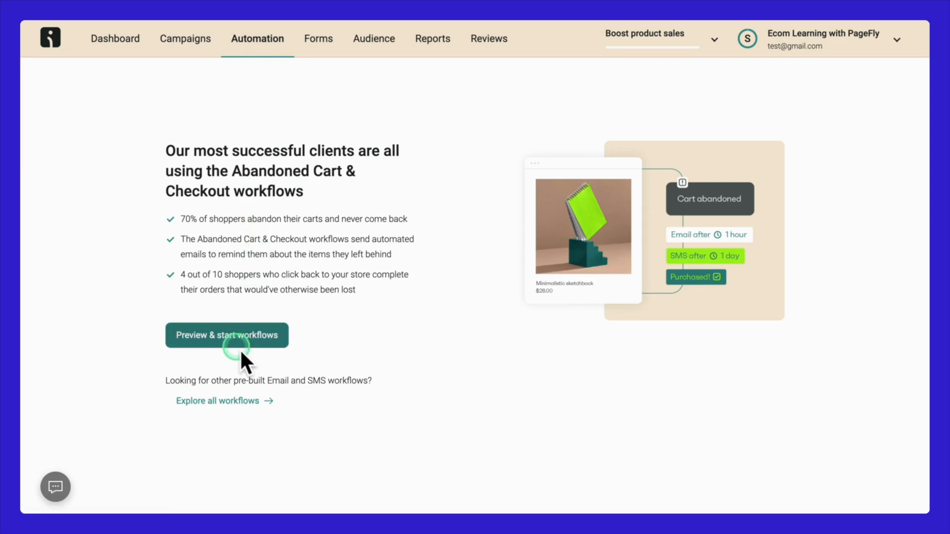
left_click(239, 402)
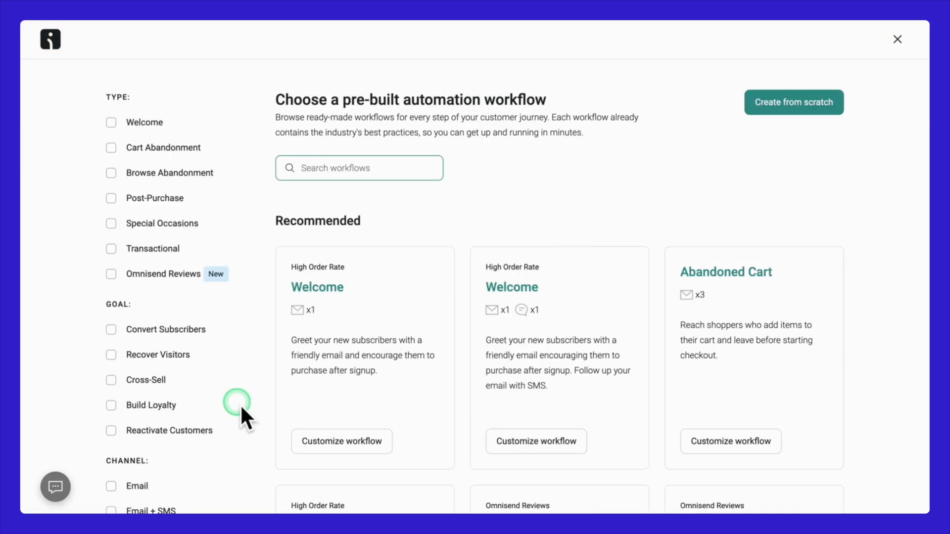
Filter the templates by Cart Abandonment, and open the Abandoned Cart workflow for customization with its first email selected
left_click(177, 150)
scroll(330, 310, "down", 2)
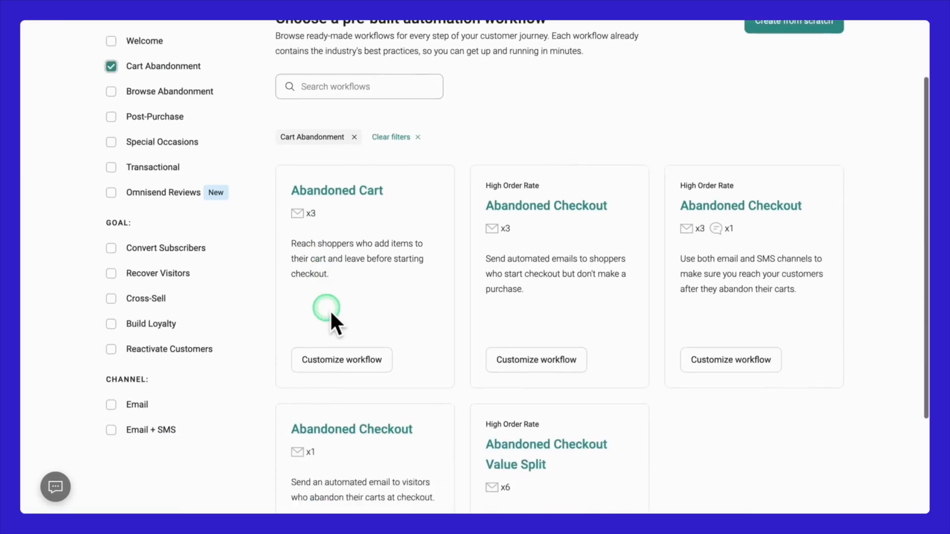
left_click(345, 384)
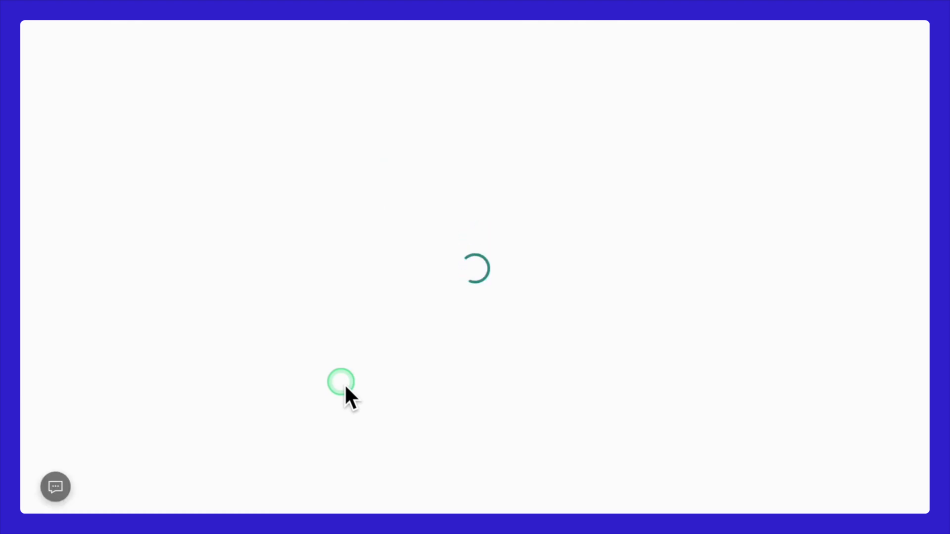
left_click(307, 304)
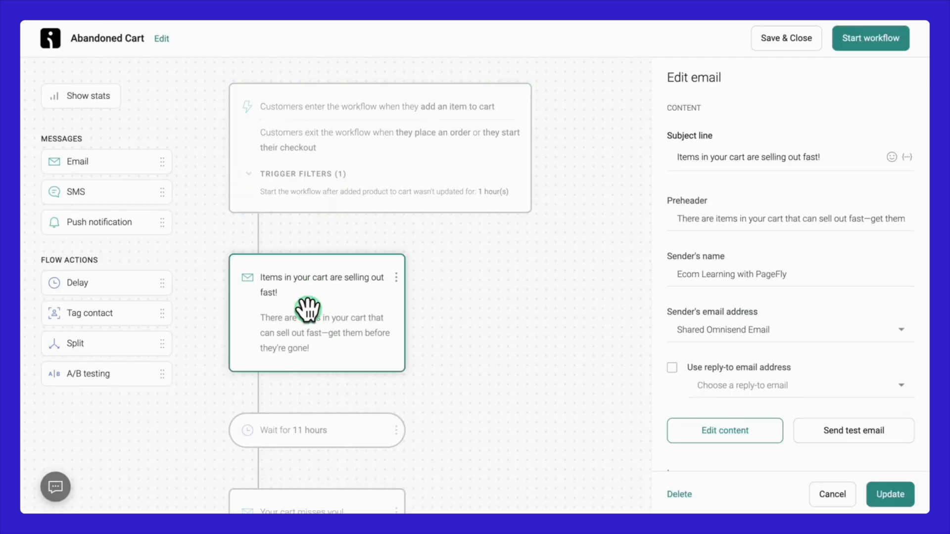
Set the delay after the first email to 1 hour and restrict sending to Monday through Friday
scroll(319, 312, "down", 3)
left_click(319, 295)
left_click(714, 278)
key("BackSpace")
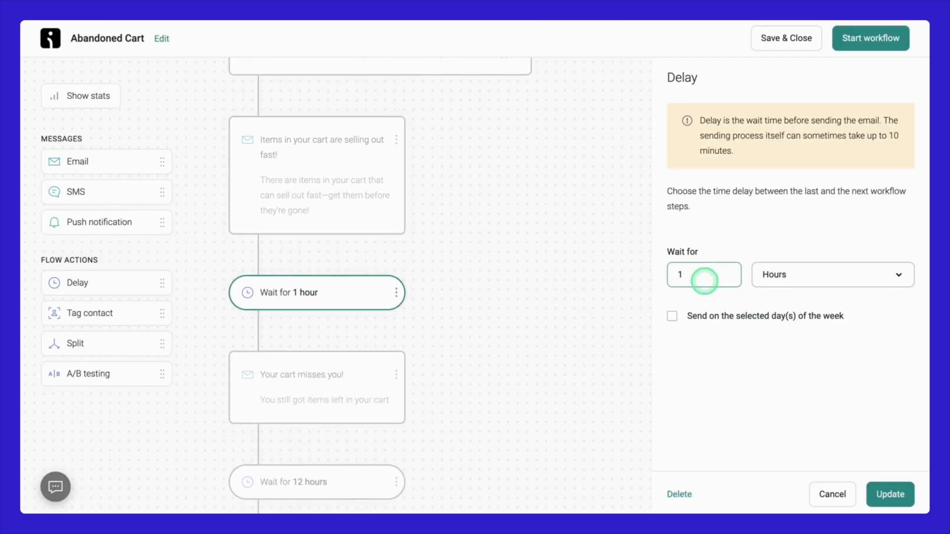
left_click(674, 316)
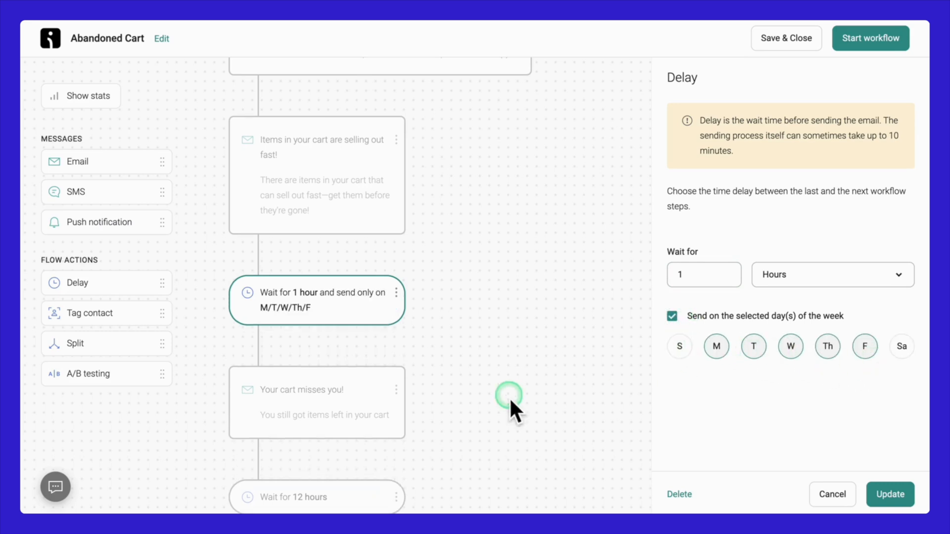
Review the settings of the "Your cart misses you!" email, including its subject emoji choices, and of the 15% off email
scroll(388, 396, "down", 4)
left_click(331, 312)
scroll(708, 323, "down", 5)
scroll(713, 335, "up", 5)
left_click(892, 159)
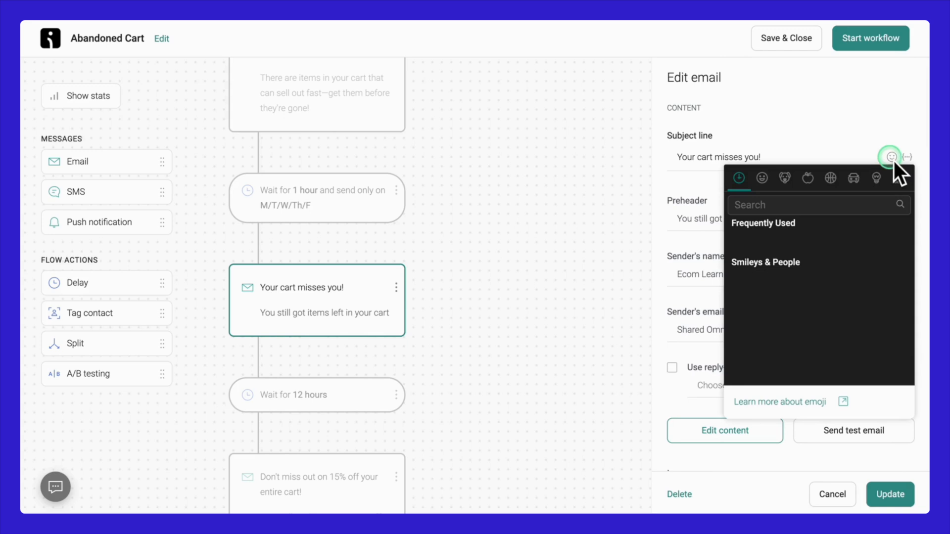
scroll(356, 468, "down", 3)
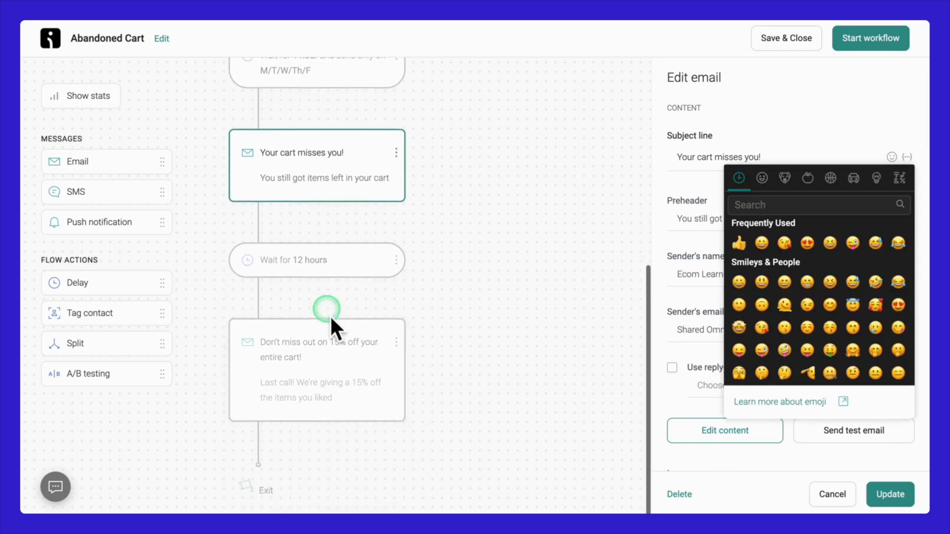
left_click(357, 389)
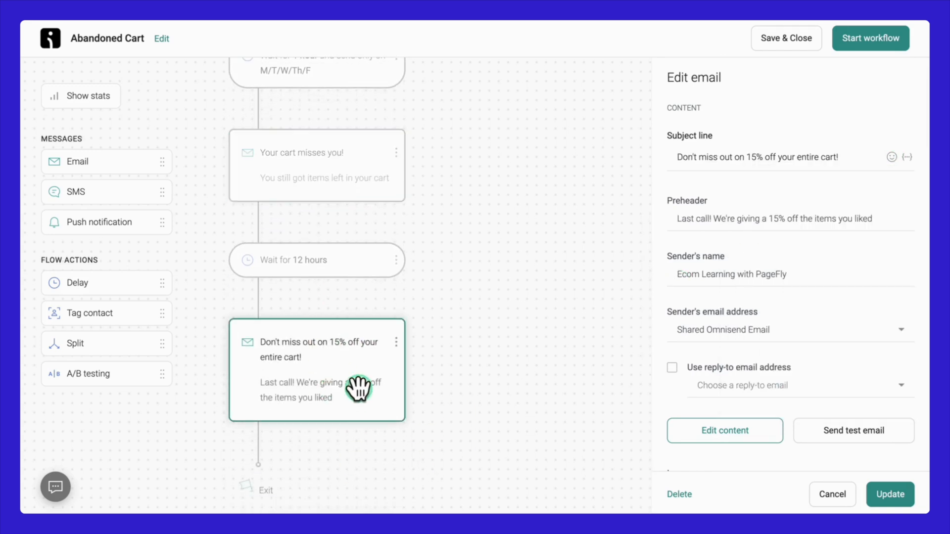
Add an SMS message between the 12-hour delay and the 15% off email
left_click_drag(144, 195, 329, 301)
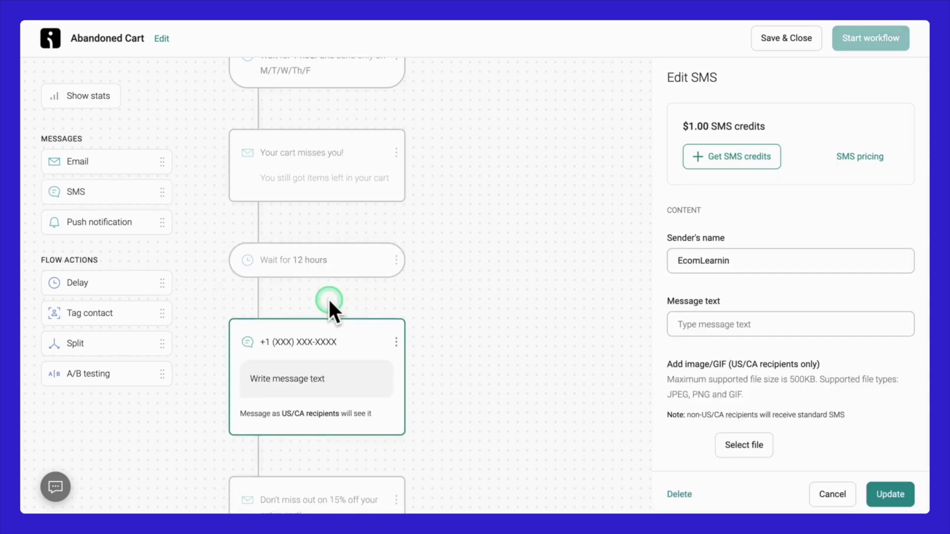
scroll(329, 301, "down", 1)
scroll(335, 297, "down", 2)
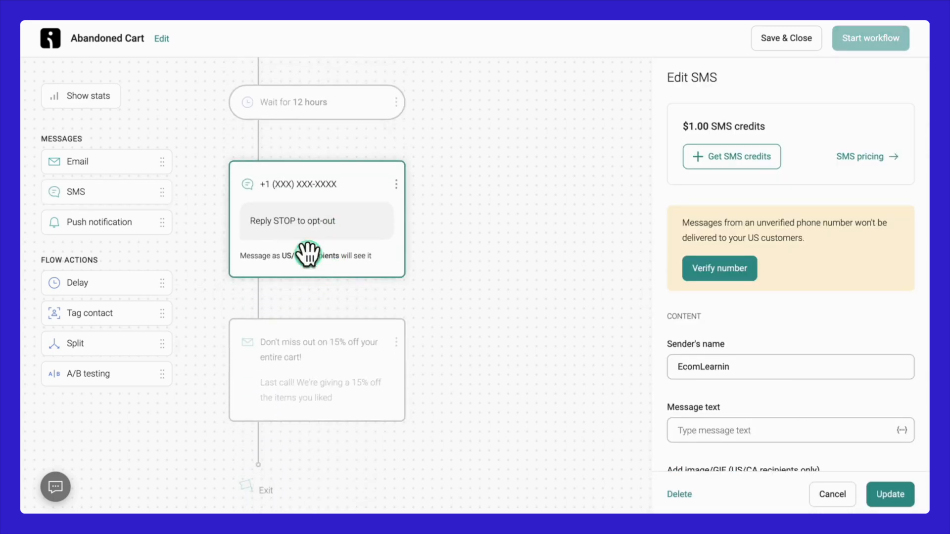
Add an A/B testing split after the SMS and place a push notification on path B
left_click_drag(124, 376, 277, 350)
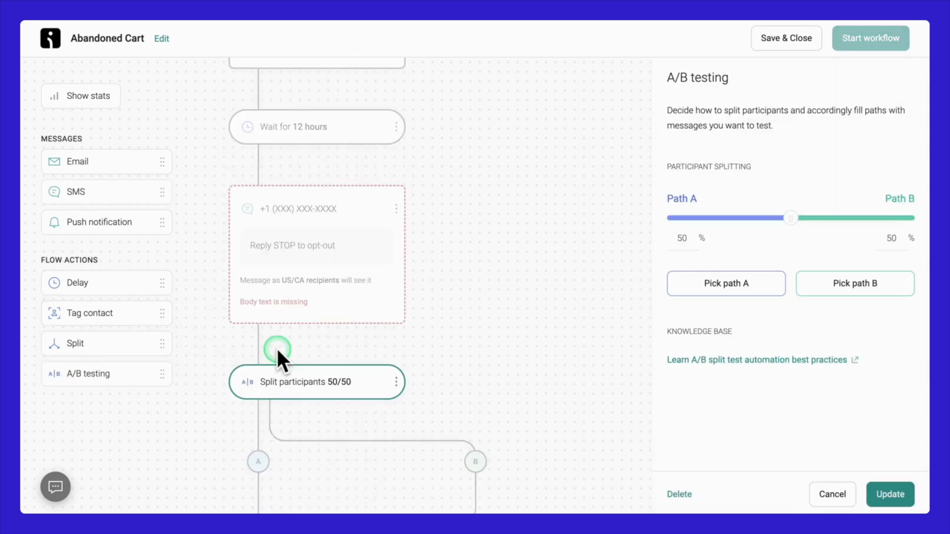
scroll(277, 346, "down", 3)
left_click_drag(142, 224, 454, 325)
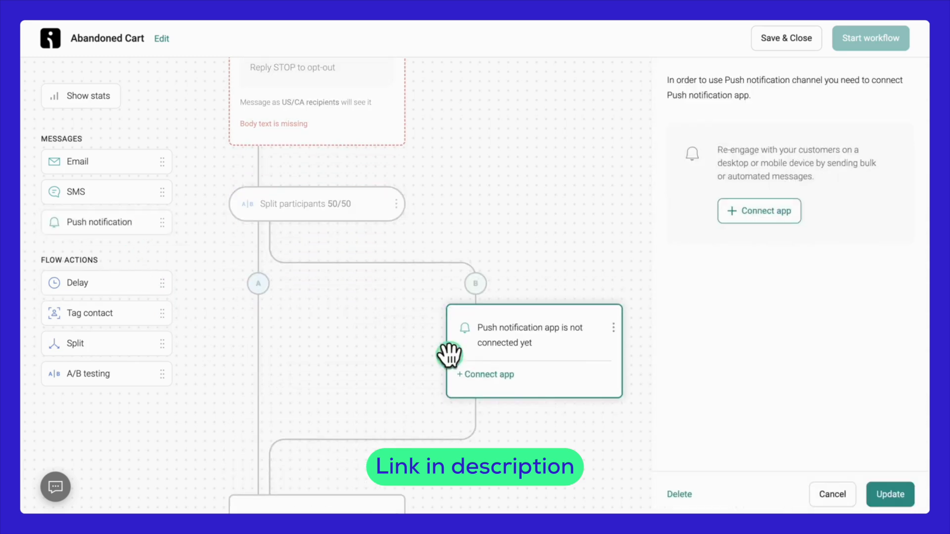
scroll(454, 325, "down", 1)
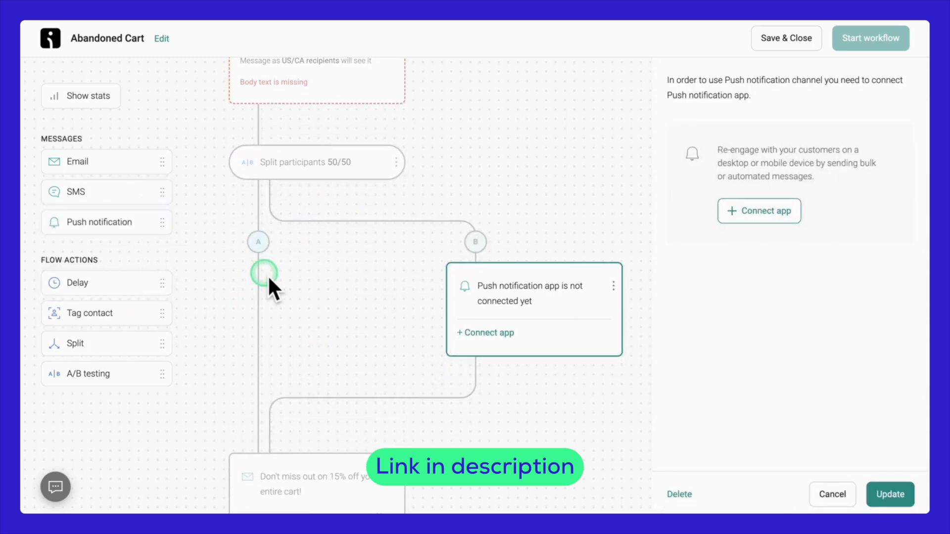
scroll(265, 279, "up", 5)
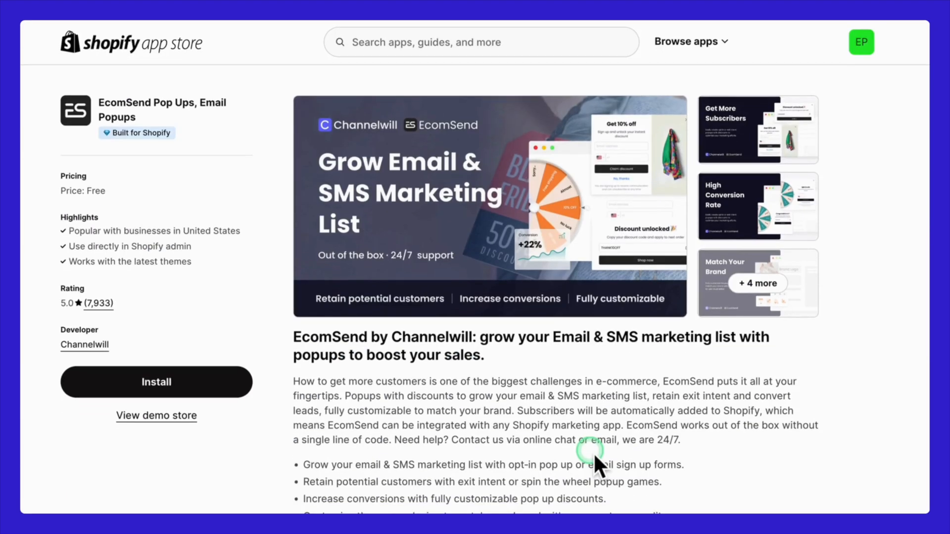
Look through the preview images of the EcomSend Pop Ups app in the Shopify App Store
left_click(476, 241)
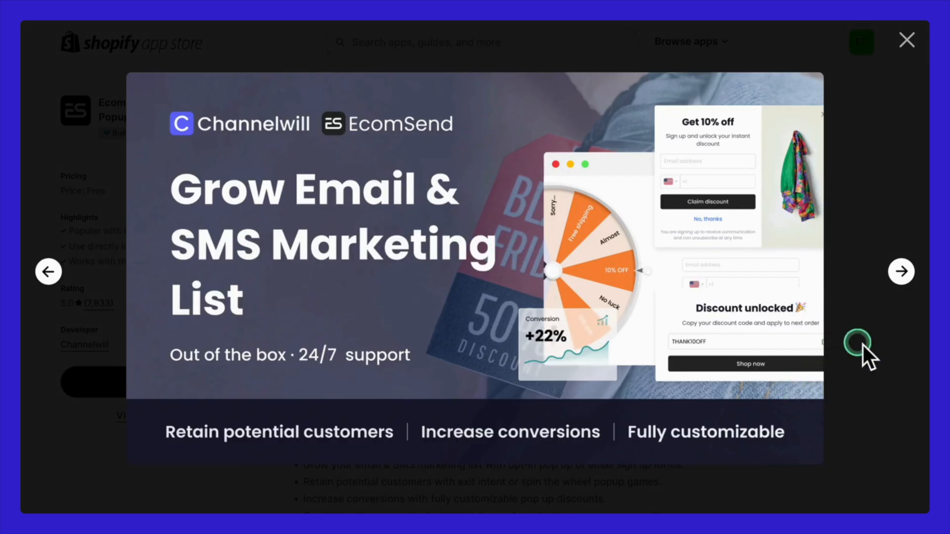
left_click(902, 272)
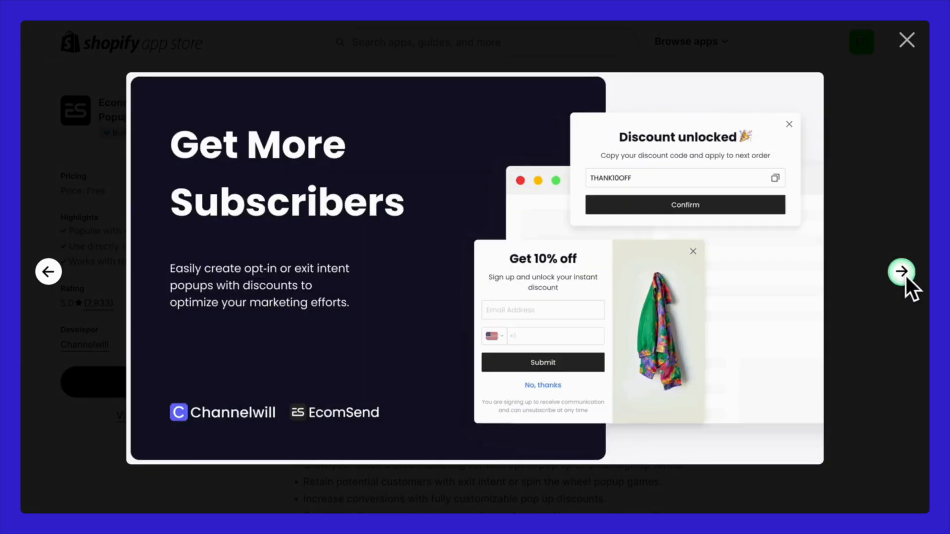
left_click(905, 275)
left_click(905, 276)
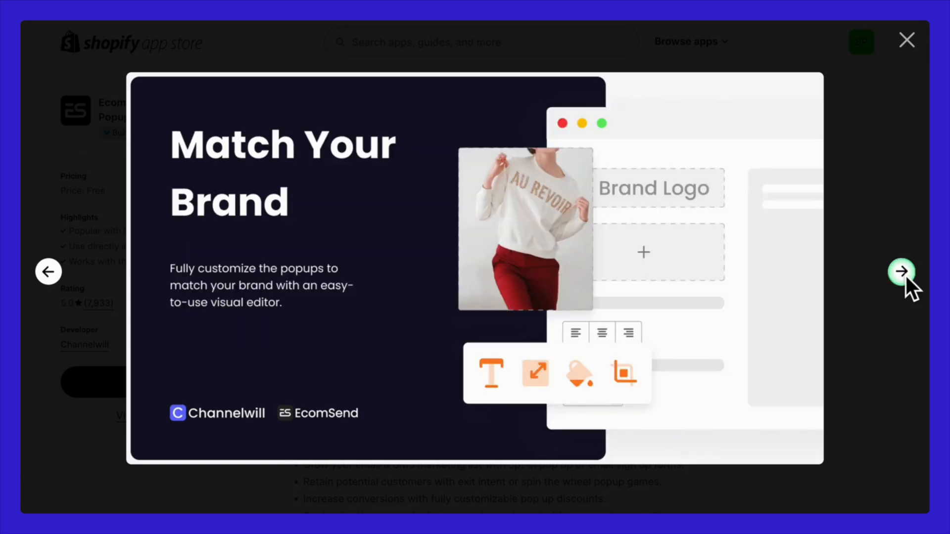
left_click(905, 275)
left_click(906, 275)
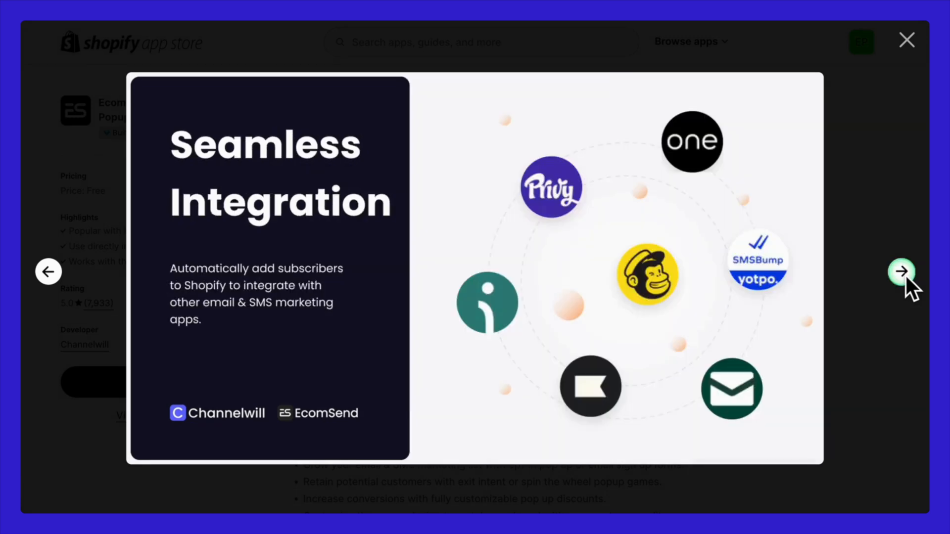
left_click(905, 276)
left_click(906, 275)
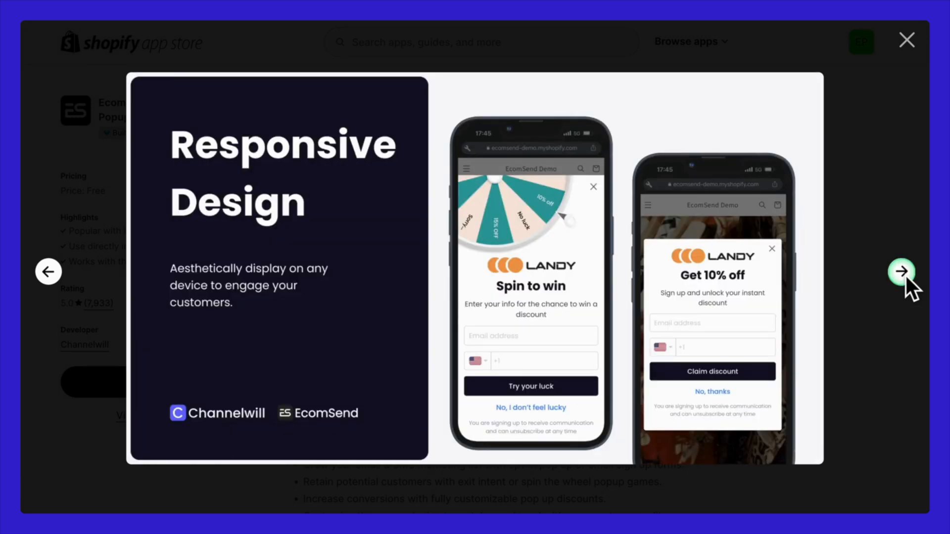
left_click(906, 275)
left_click(890, 316)
Examine the merchant reviews and ratings of the EcomSend app
scroll(887, 325, "down", 15)
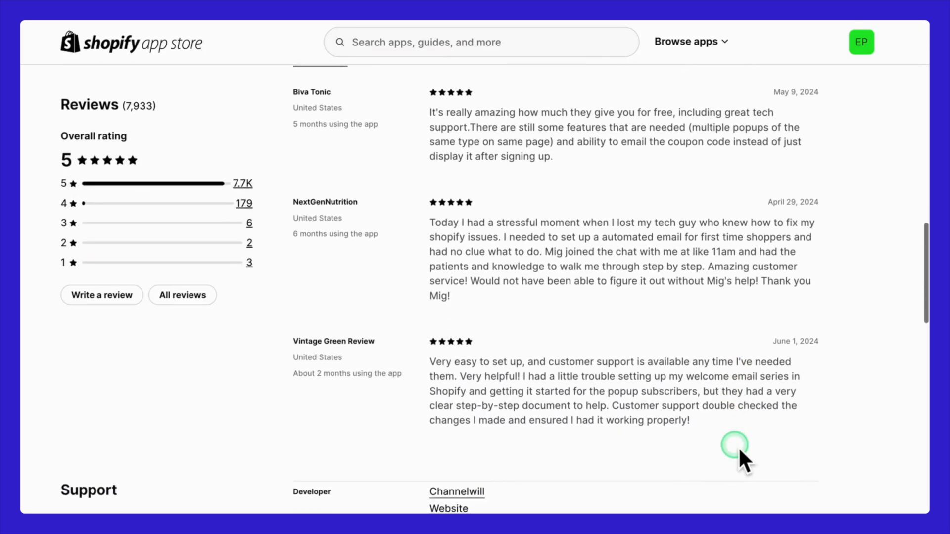
scroll(739, 446, "up", 7)
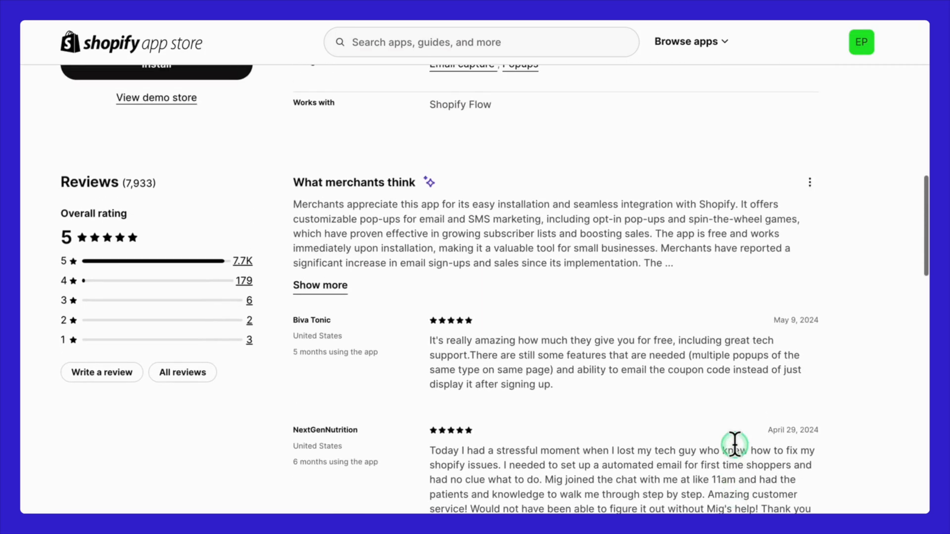
scroll(735, 443, "up", 10)
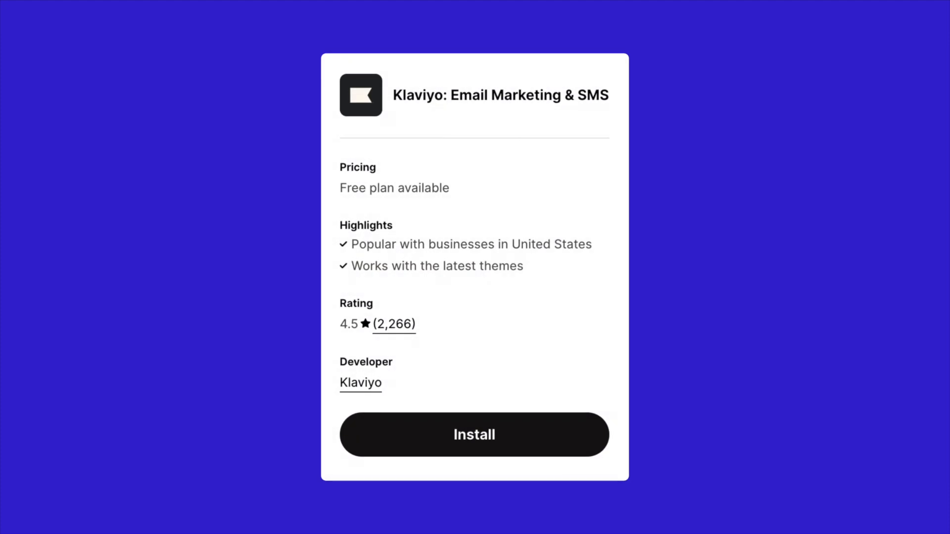
Look through the preview images of the Klaviyo: Email Marketing & SMS app listing
left_click(228, 125)
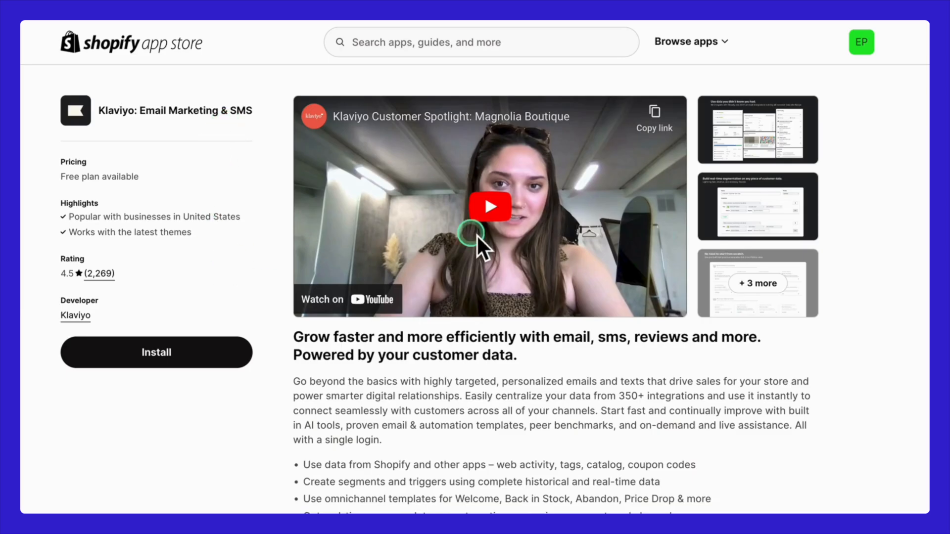
left_click(752, 132)
left_click(901, 272)
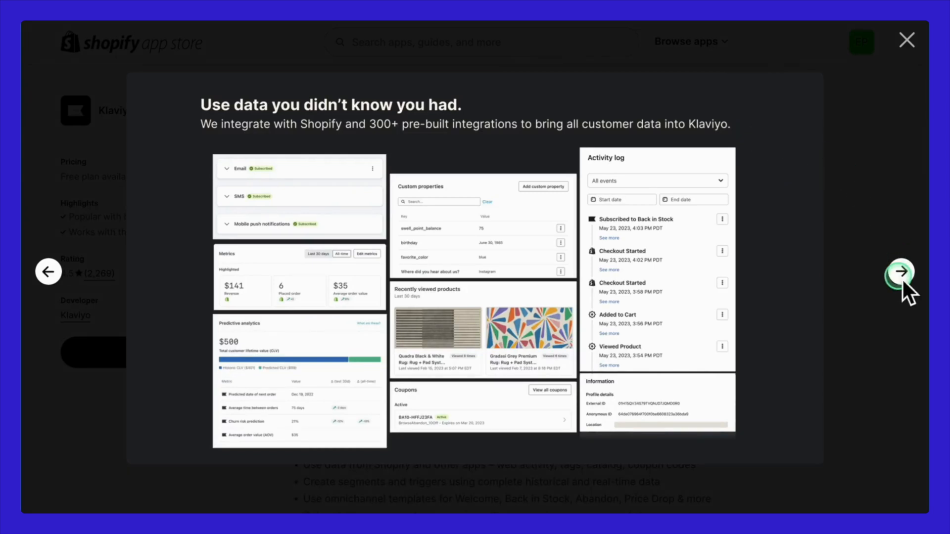
left_click(901, 272)
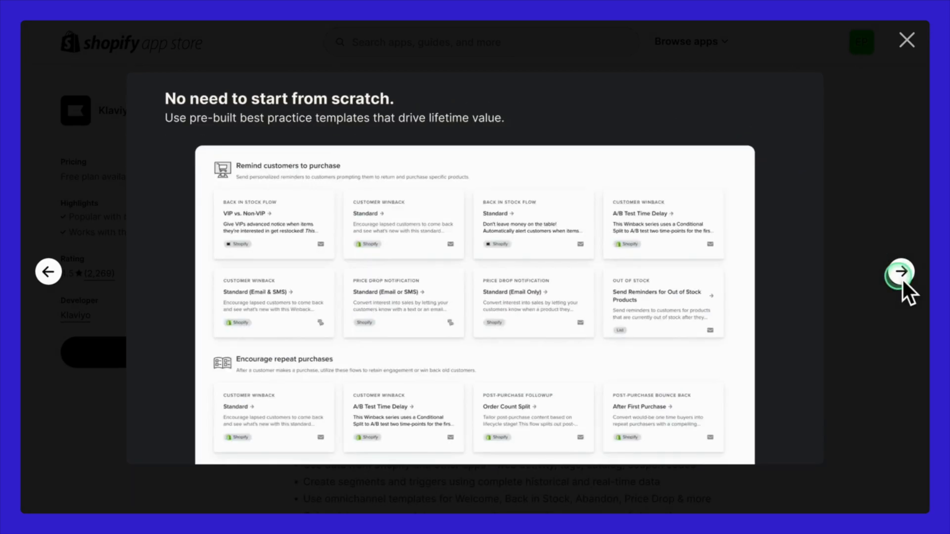
left_click(901, 272)
left_click(901, 272)
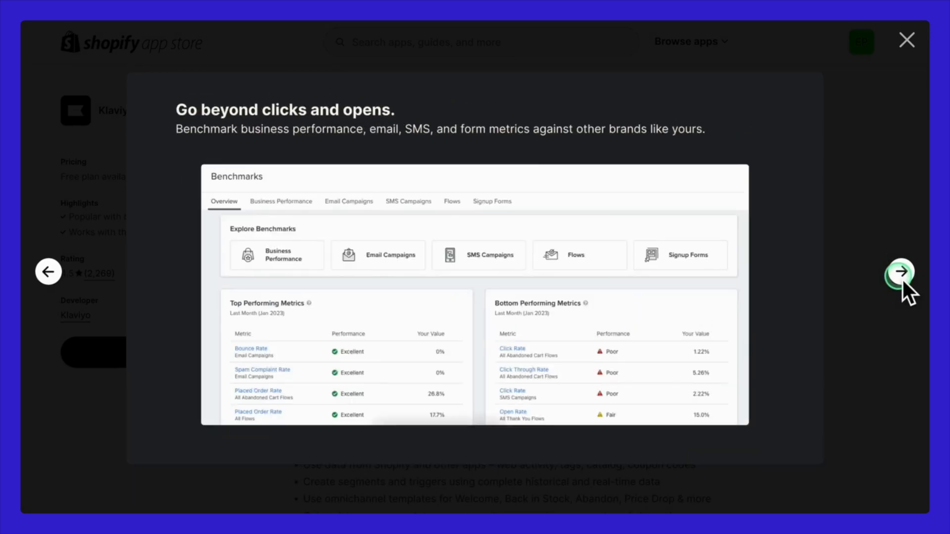
left_click(901, 272)
left_click(901, 273)
left_click(886, 306)
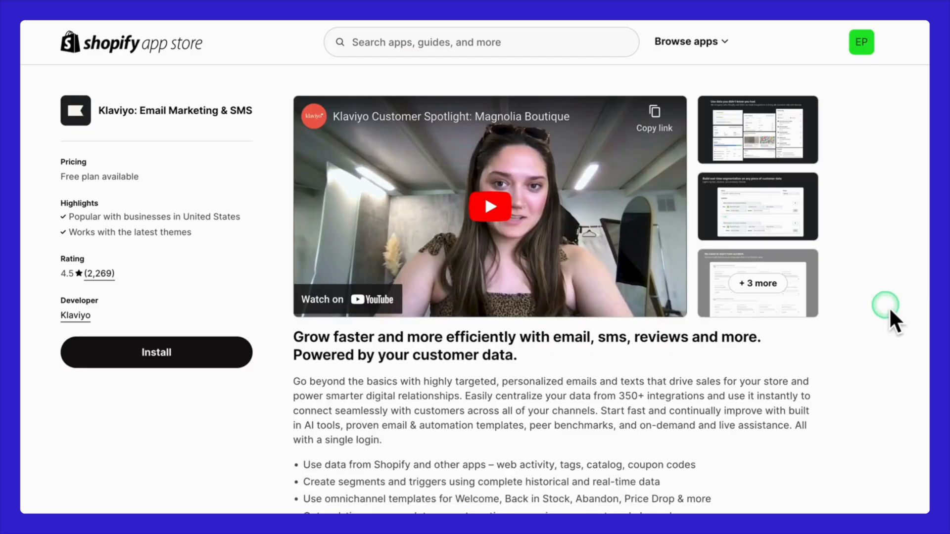
Examine Klaviyo's feature list and merchant reviews, expanding the full Silvermaple Boutique review
scroll(890, 312, "down", 8)
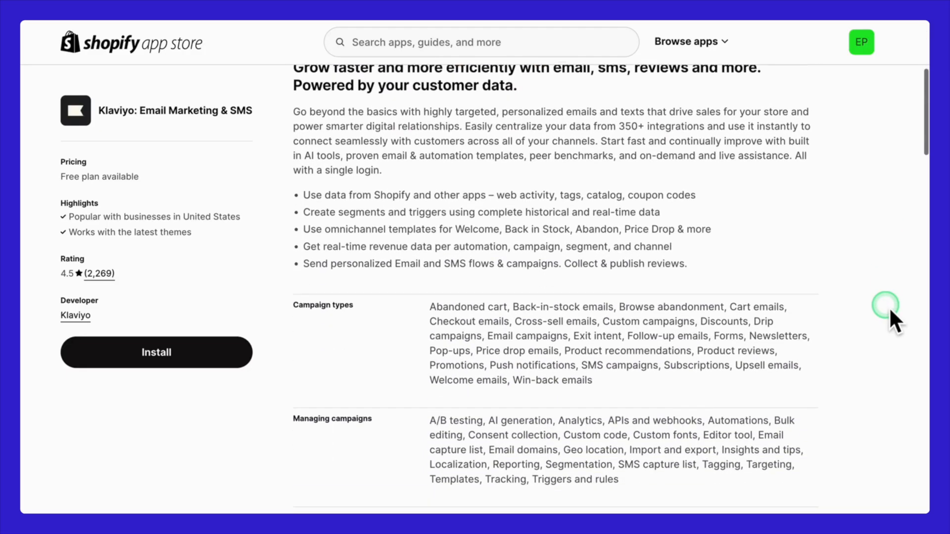
scroll(889, 307, "down", 18)
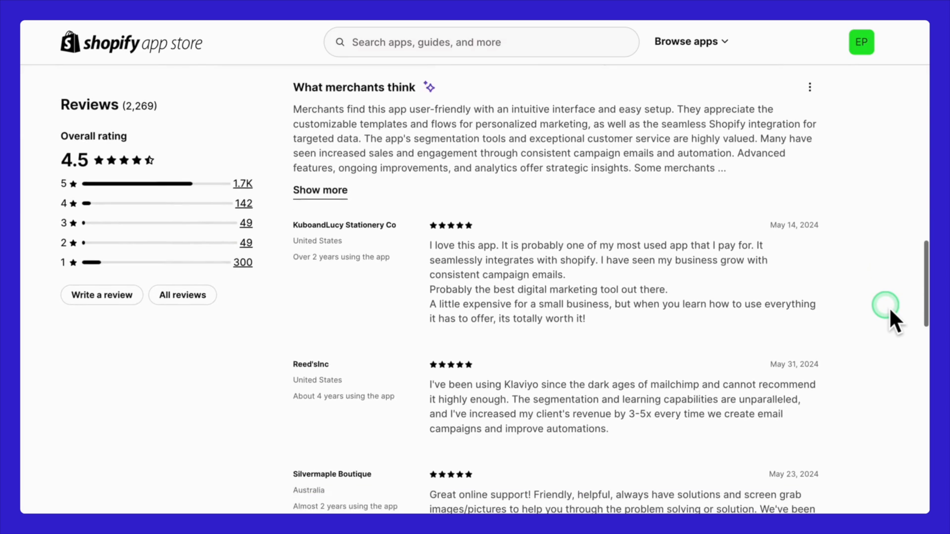
scroll(889, 307, "down", 6)
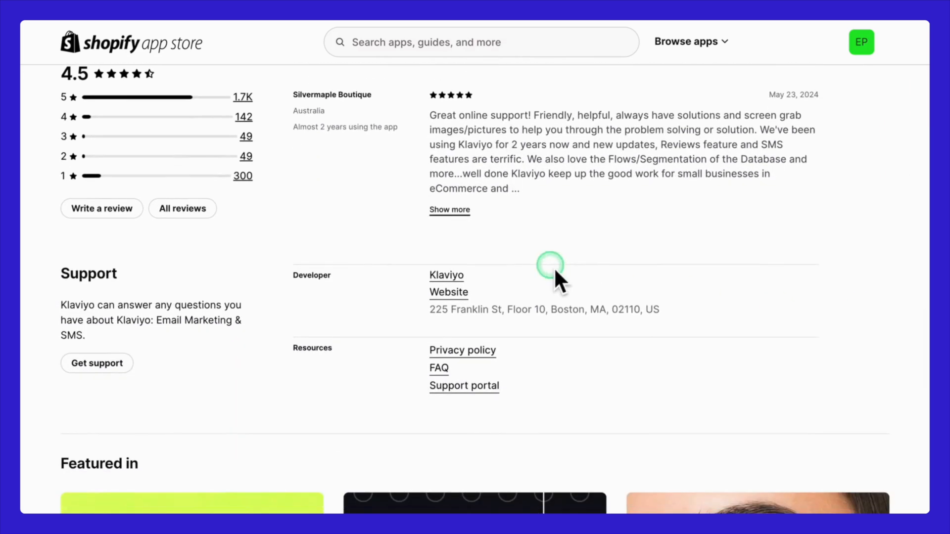
left_click(462, 213)
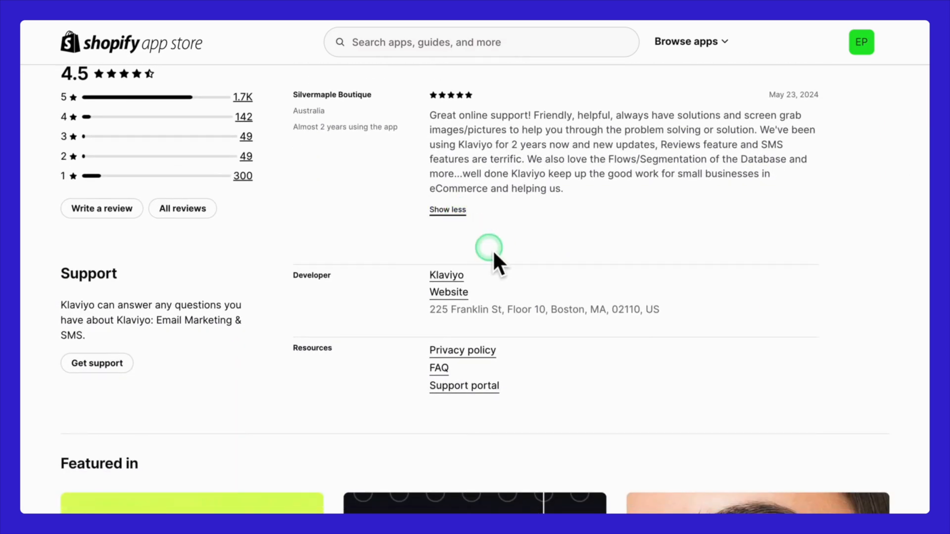
scroll(486, 233, "up", 1)
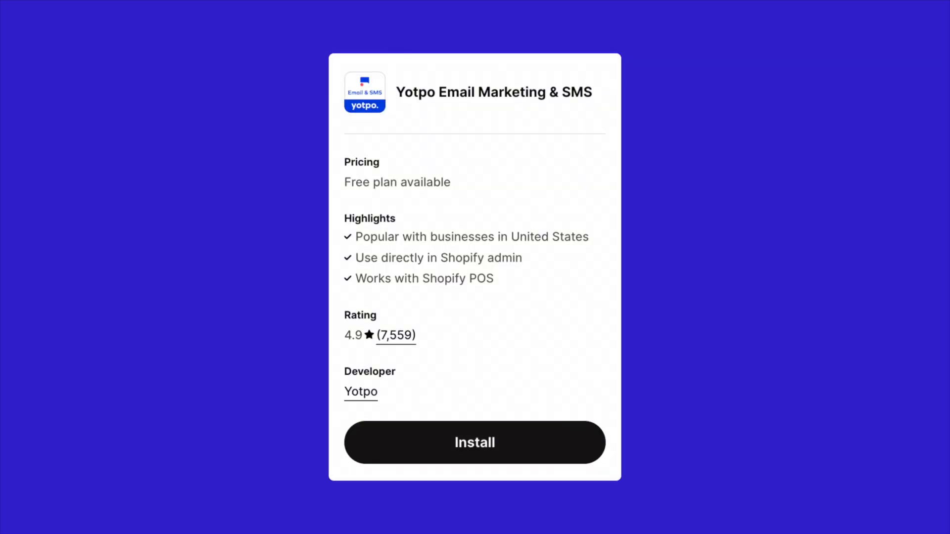
Look through the preview images of the Yotpo Email Marketing & SMS app listing and play its Retention by Yotpo video
left_click(250, 128)
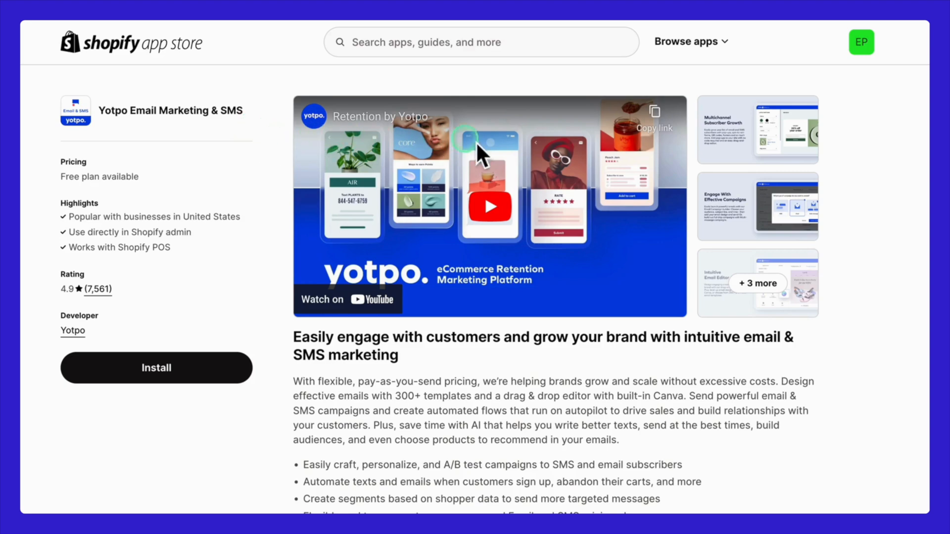
left_click(756, 130)
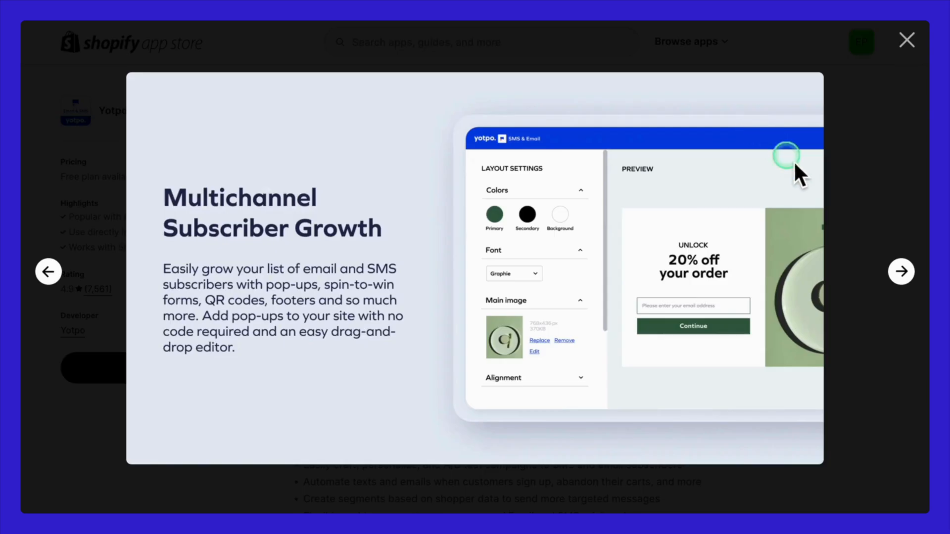
left_click(904, 275)
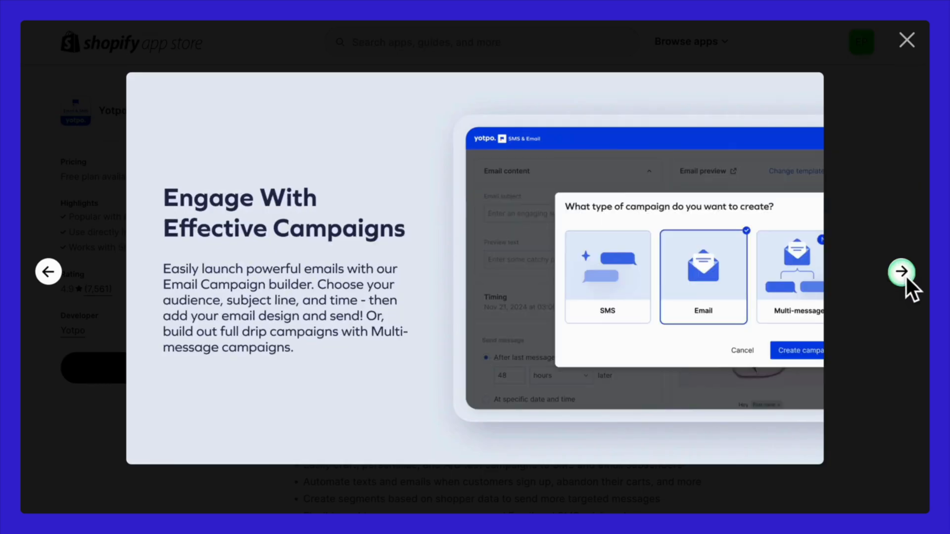
left_click(906, 275)
left_click(902, 272)
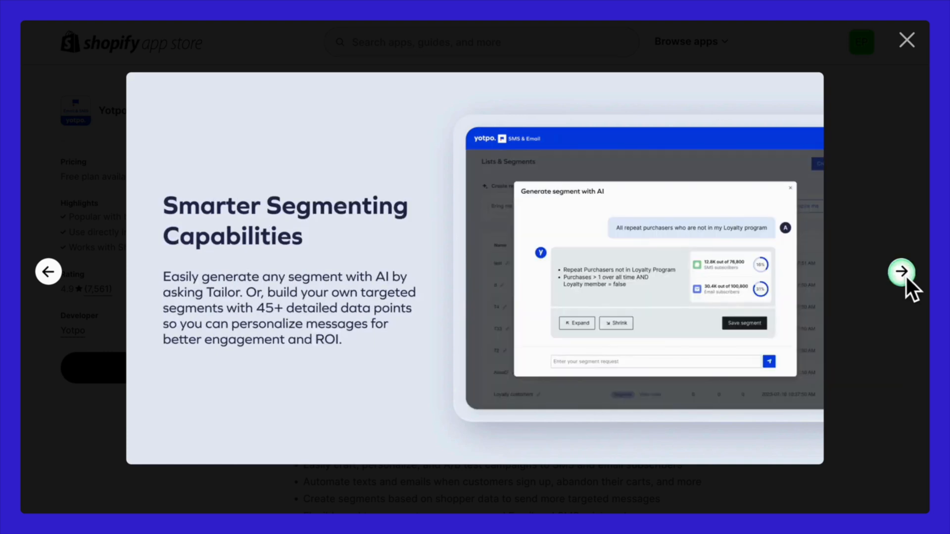
left_click(903, 273)
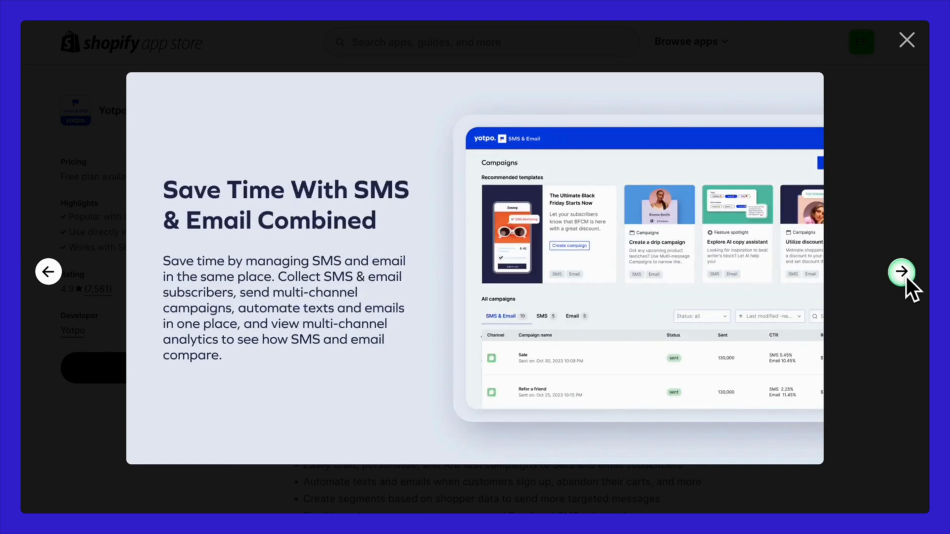
left_click(904, 273)
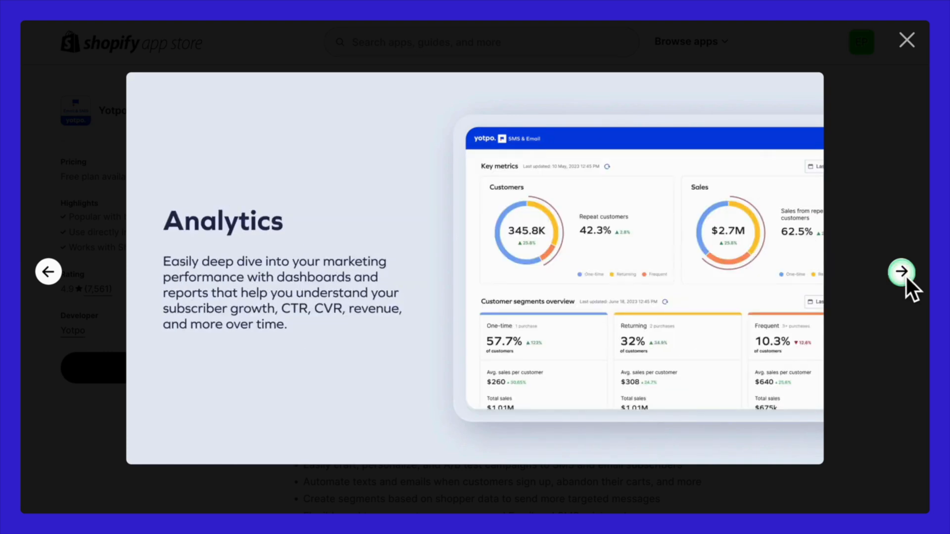
left_click(902, 271)
left_click(532, 280)
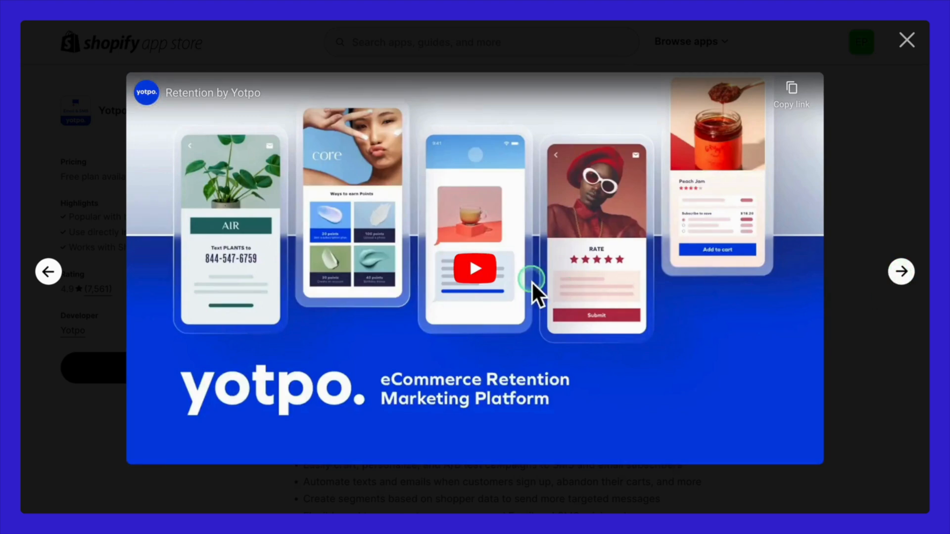
left_click(498, 274)
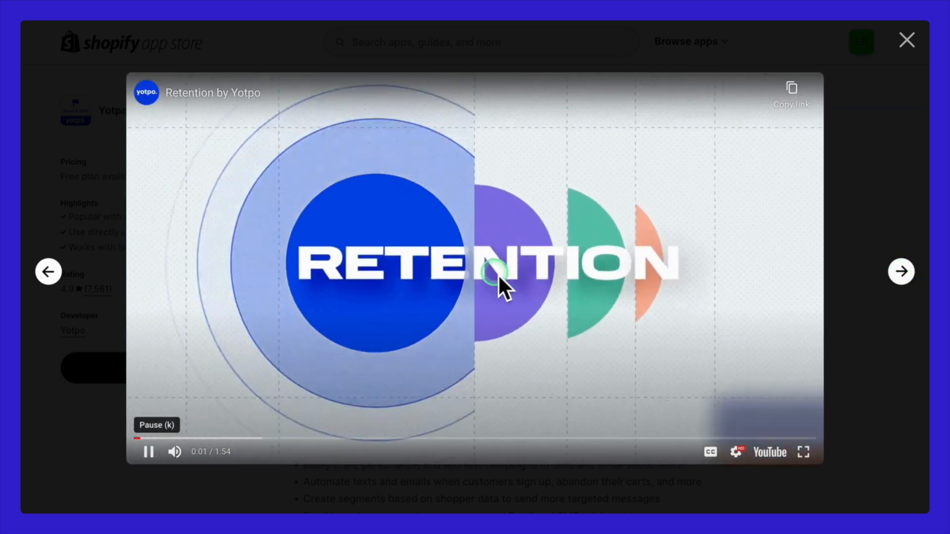